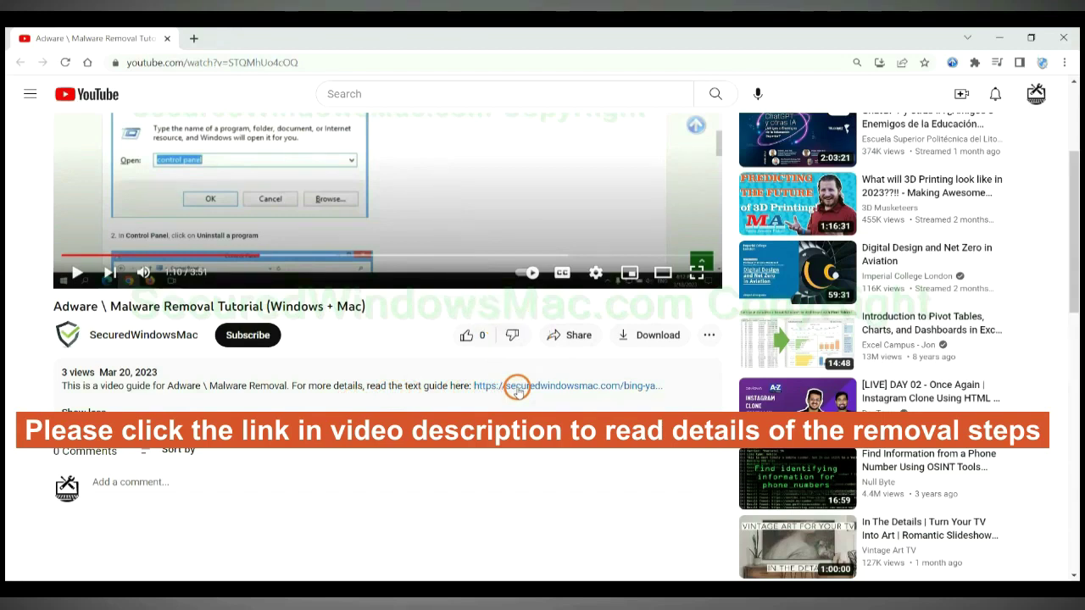
- Open the SecuredWindowsMac.com Bing/Yahoo redirect removal guide from the video description link
{"action": "left_click", "coordinate": [517, 388]}
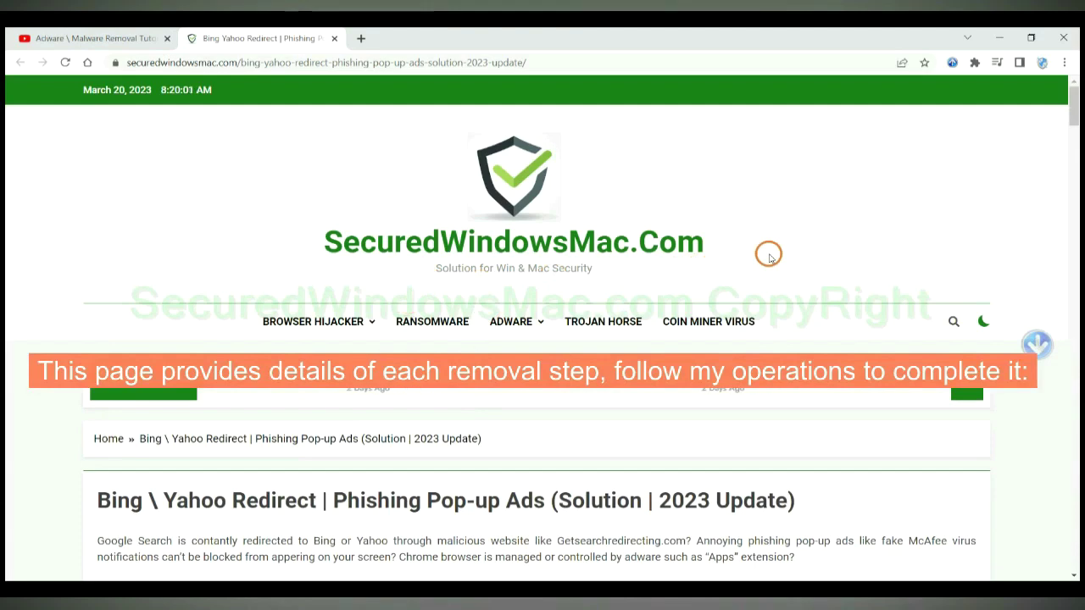
- Scroll the guide to the Instant Automatic Removal section and its SpyHunter for Windows download
{"action": "scroll", "coordinate": [769, 254], "scroll_direction": "down", "scroll_amount": 15}
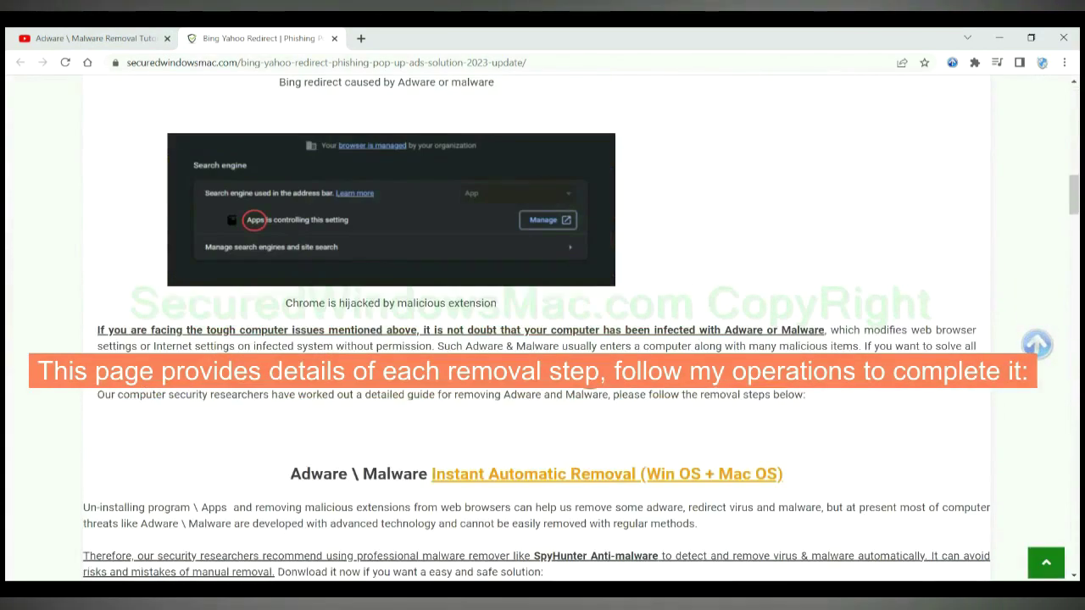
{"action": "scroll", "coordinate": [588, 375], "scroll_direction": "down", "scroll_amount": 1}
{"action": "scroll", "coordinate": [588, 375], "scroll_direction": "down", "scroll_amount": 1}
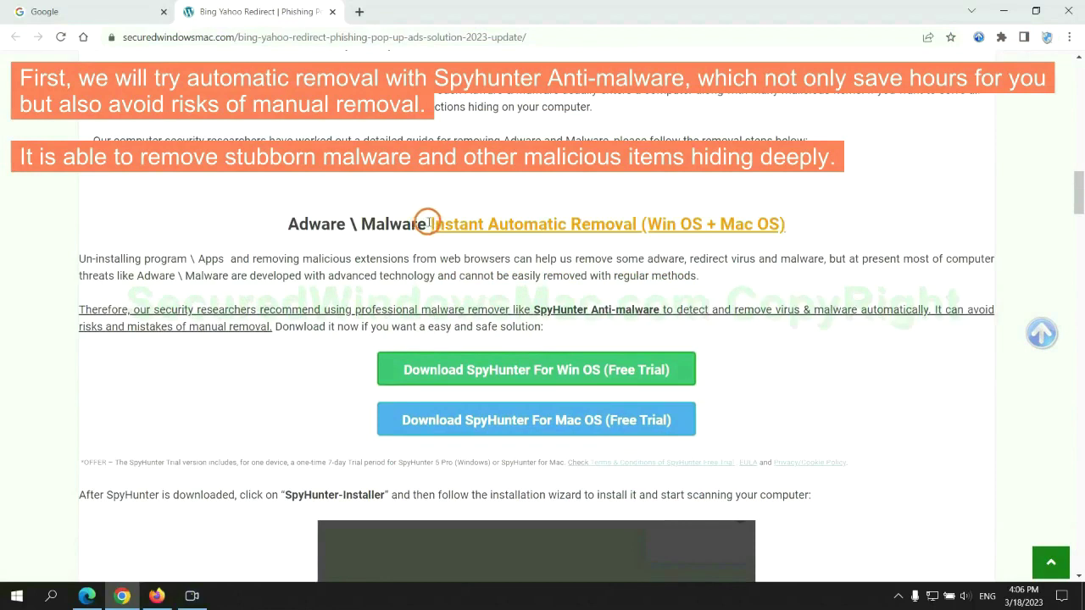
{"action": "left_click_drag", "start_coordinate": [428, 224], "coordinate": [638, 224]}
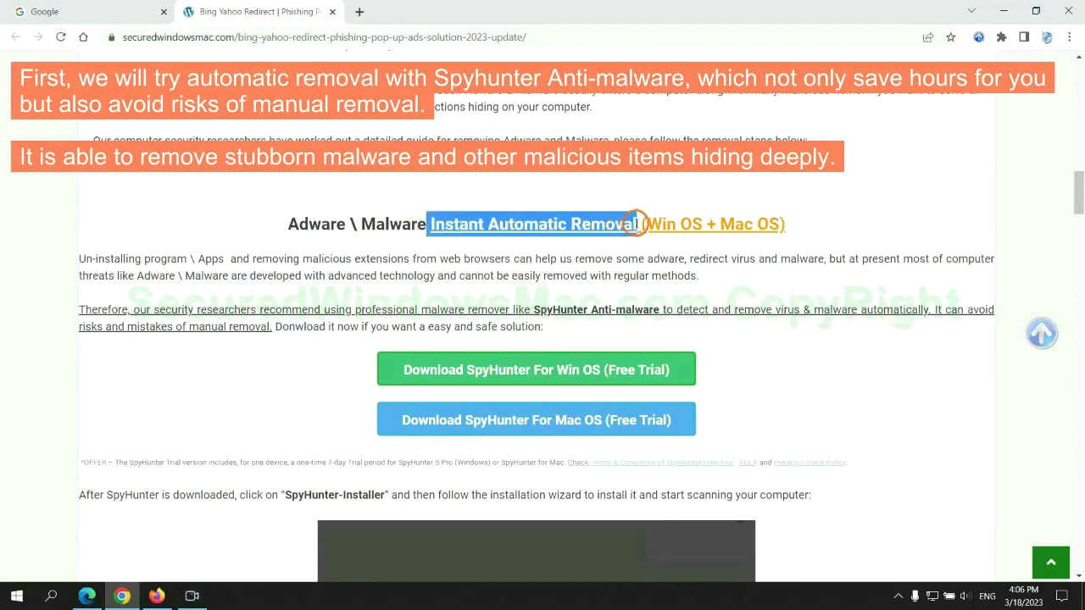
{"action": "left_click", "coordinate": [541, 192]}
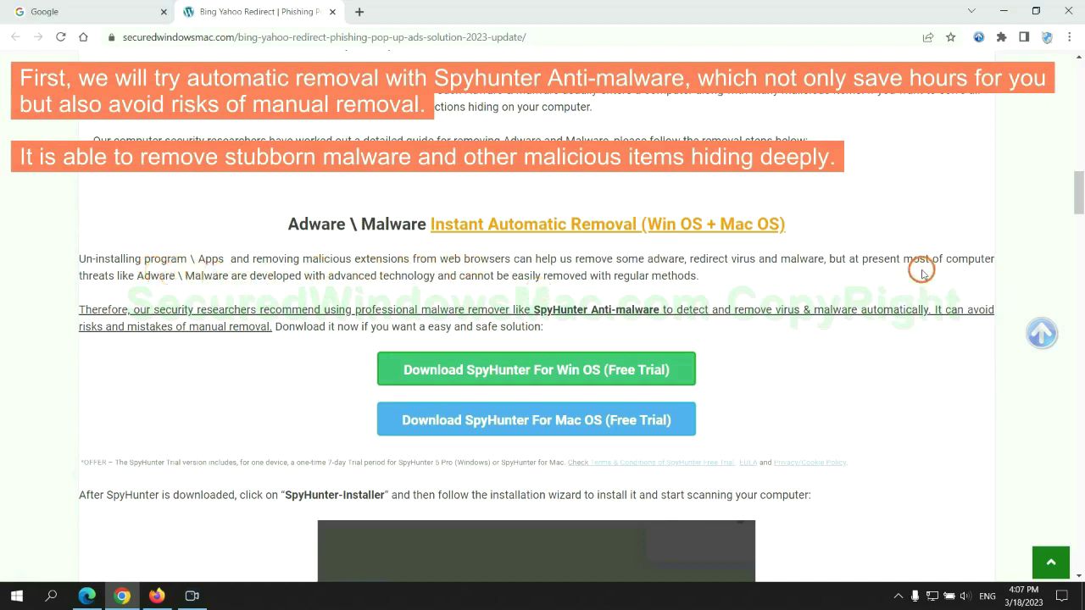
{"action": "scroll", "coordinate": [538, 307], "scroll_direction": "down", "scroll_amount": 1}
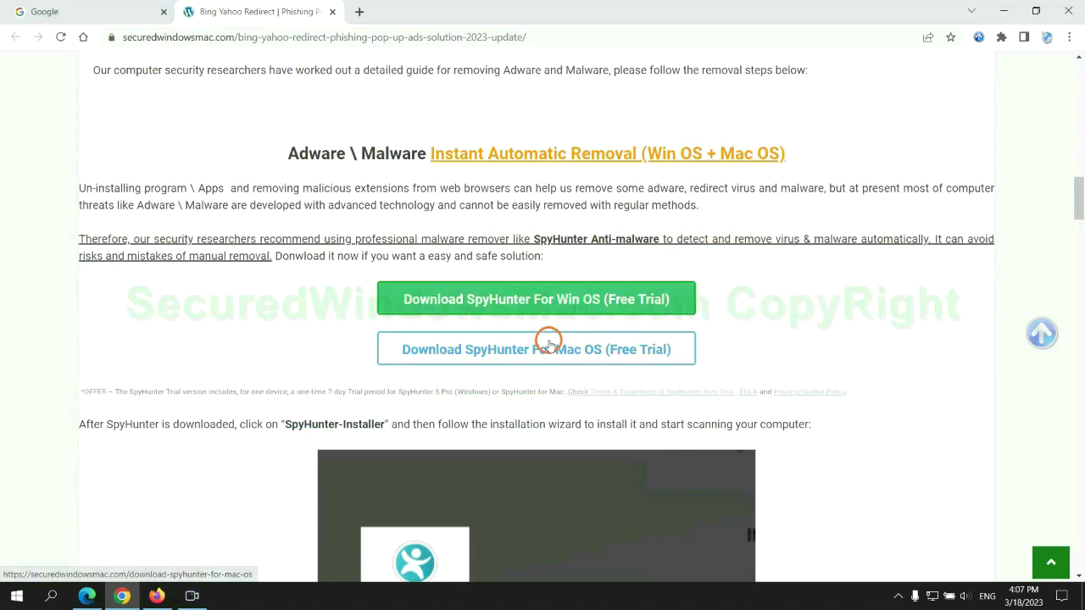
{"action": "scroll", "coordinate": [549, 343], "scroll_direction": "down", "scroll_amount": 2}
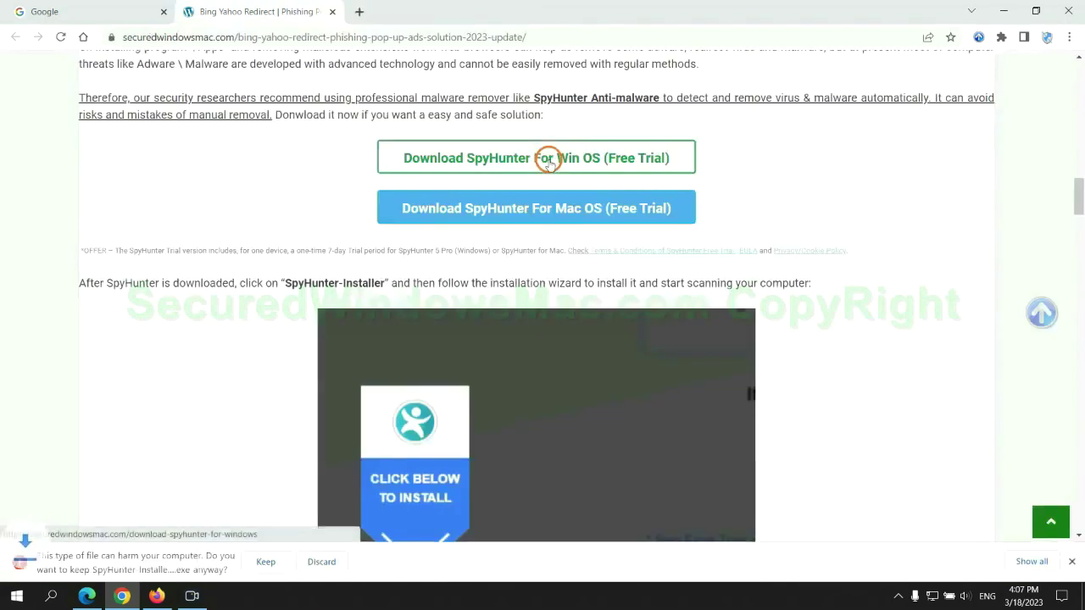
- Keep and run the SpyHunter installer .exe, then continue and accept the EULA and Privacy Policy
{"action": "left_click", "coordinate": [264, 561]}
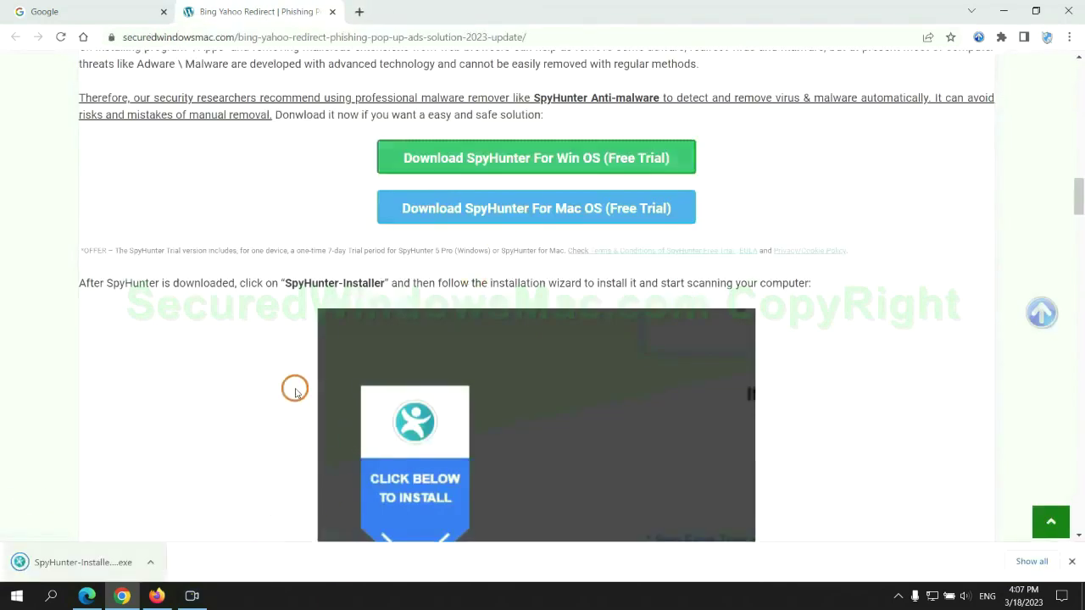
{"action": "left_click", "coordinate": [104, 563]}
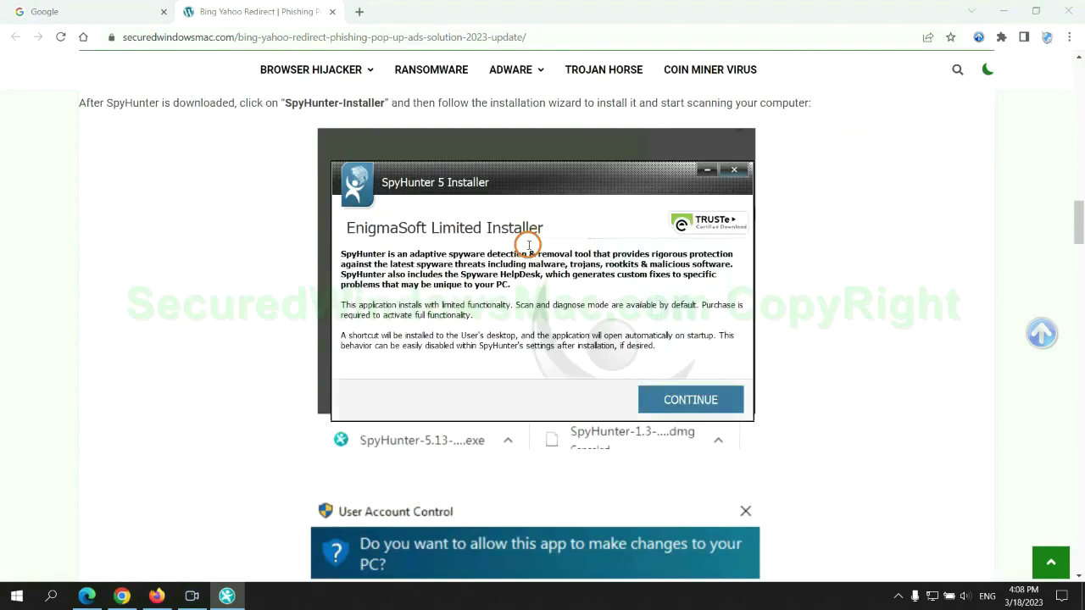
{"action": "left_click", "coordinate": [713, 397]}
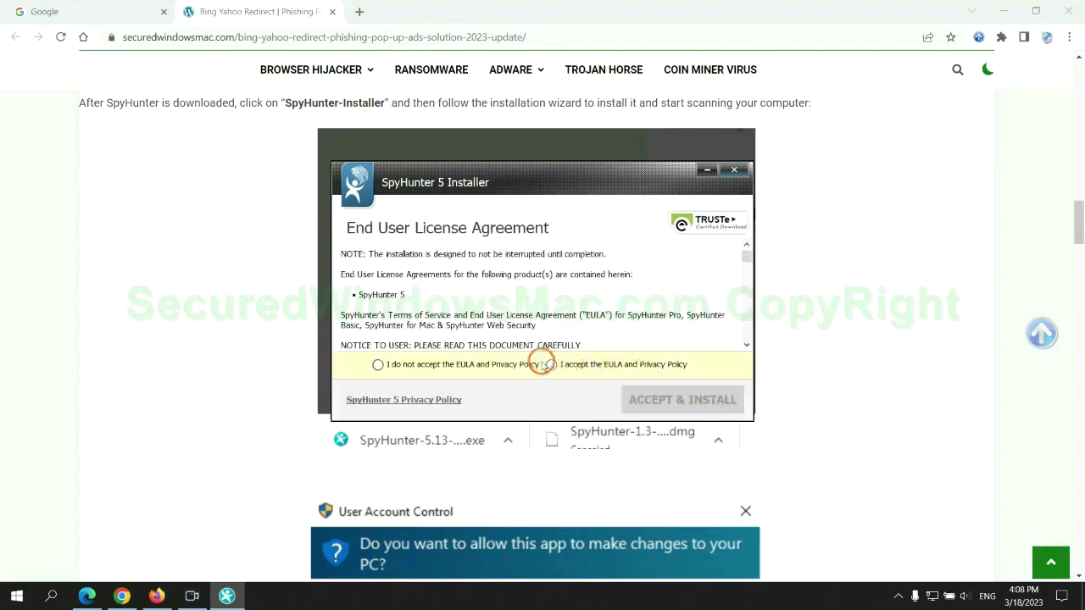
{"action": "left_click", "coordinate": [551, 364]}
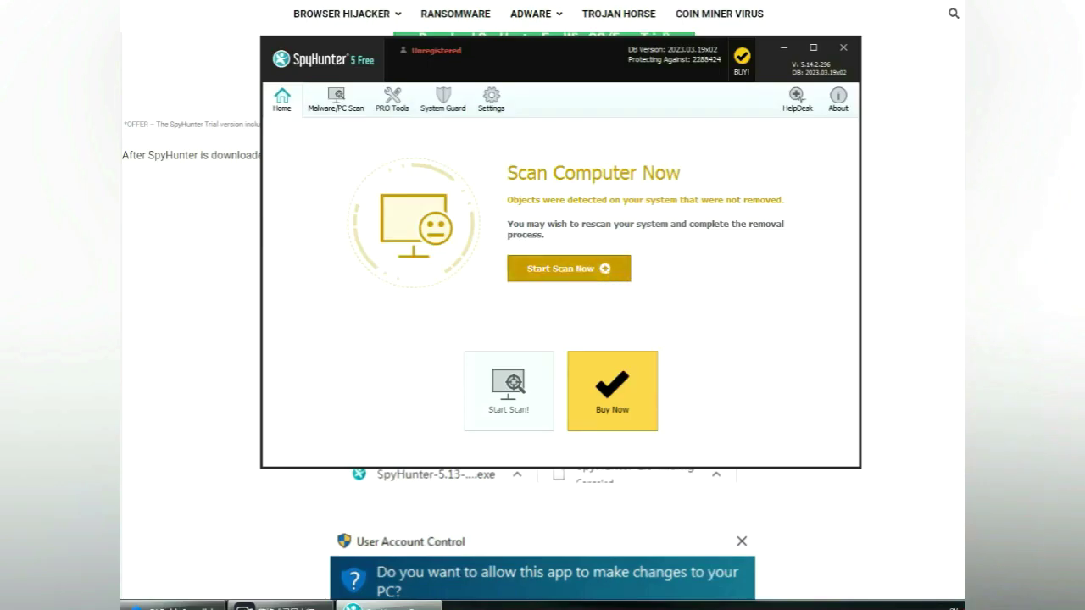
- Run a SpyHunter 5 scan, proceed past the 703 issues, and choose the 7-day free trial
{"action": "left_click", "coordinate": [568, 268]}
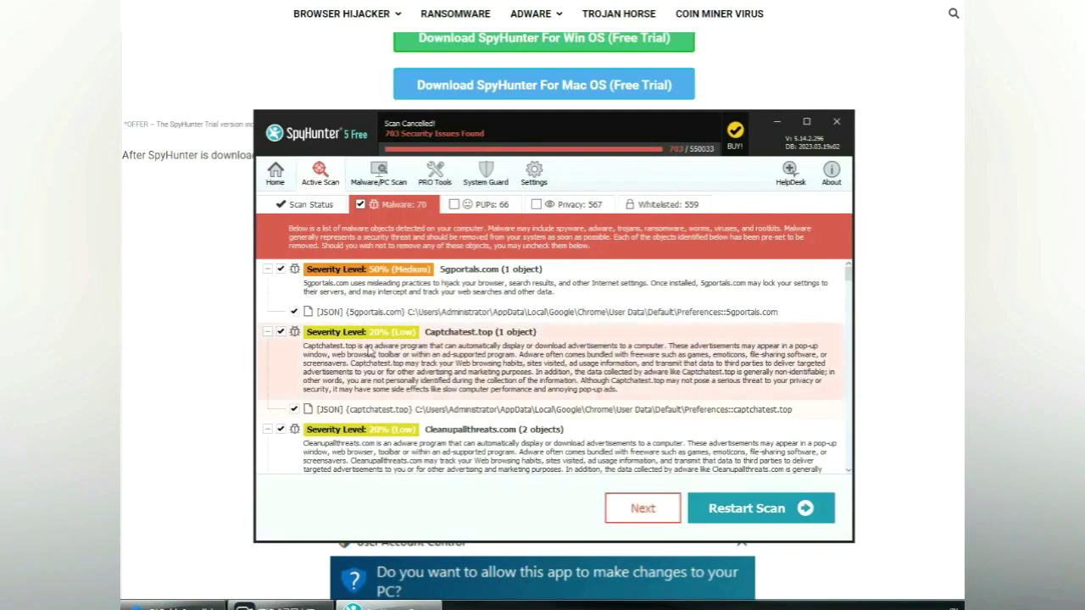
{"action": "left_click", "coordinate": [664, 512]}
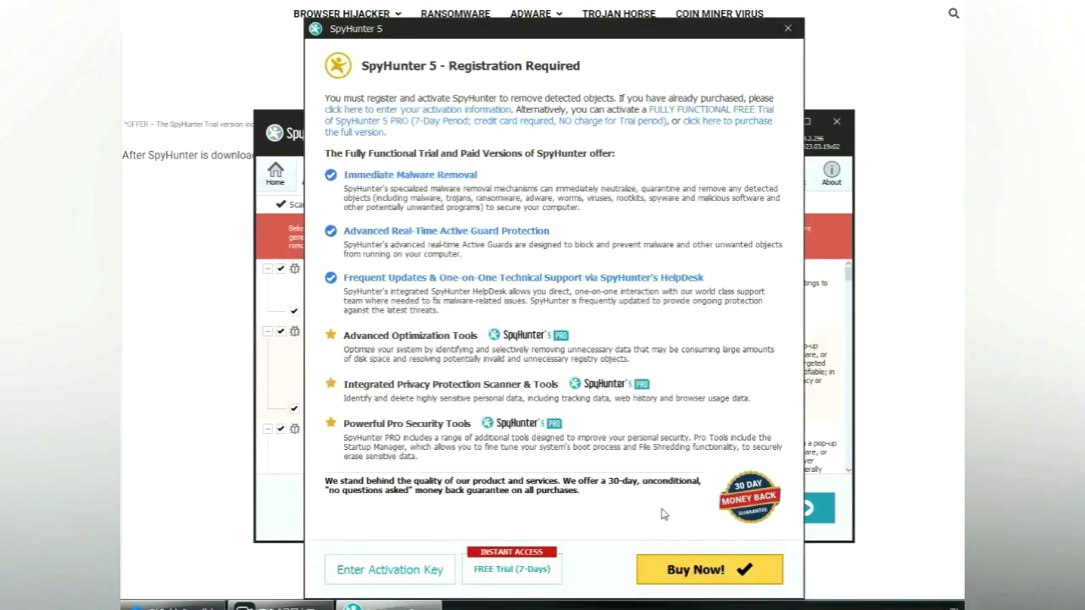
{"action": "left_click", "coordinate": [514, 570]}
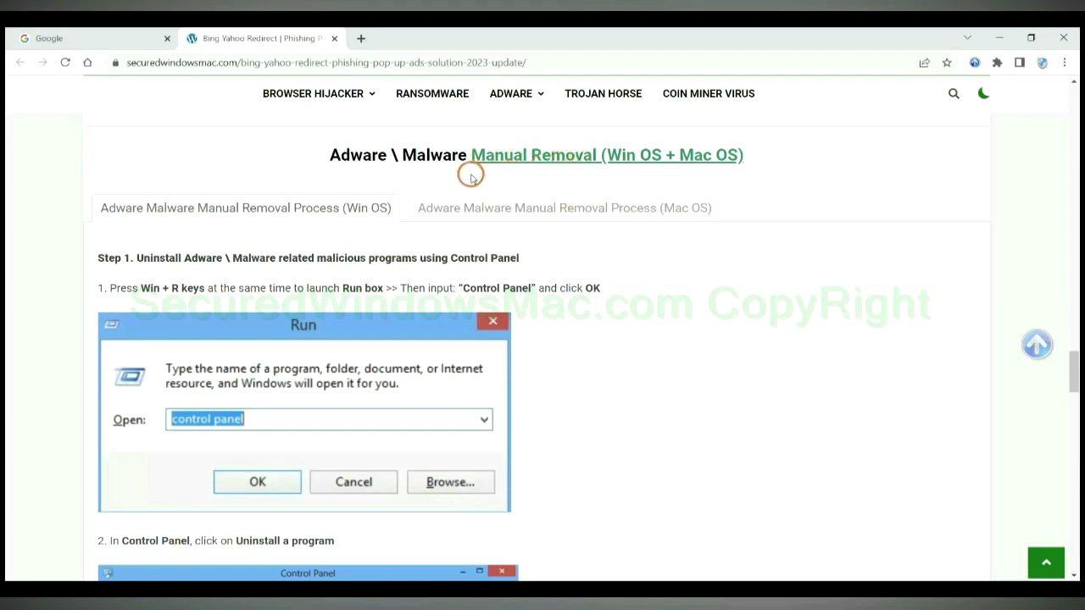
- Review the Manual Removal Win OS and Mac OS tabs and bring Windows Step 1 (Uninstall a program) into view
{"action": "left_click_drag", "start_coordinate": [609, 156], "coordinate": [664, 156]}
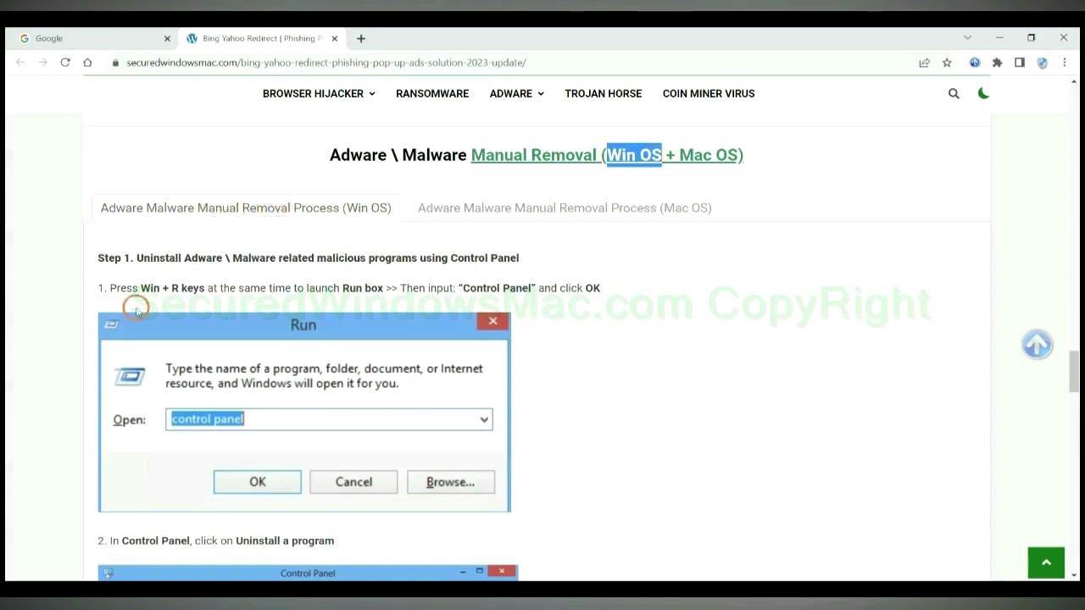
{"action": "left_click_drag", "start_coordinate": [679, 150], "coordinate": [739, 155]}
{"action": "left_click", "coordinate": [556, 207]}
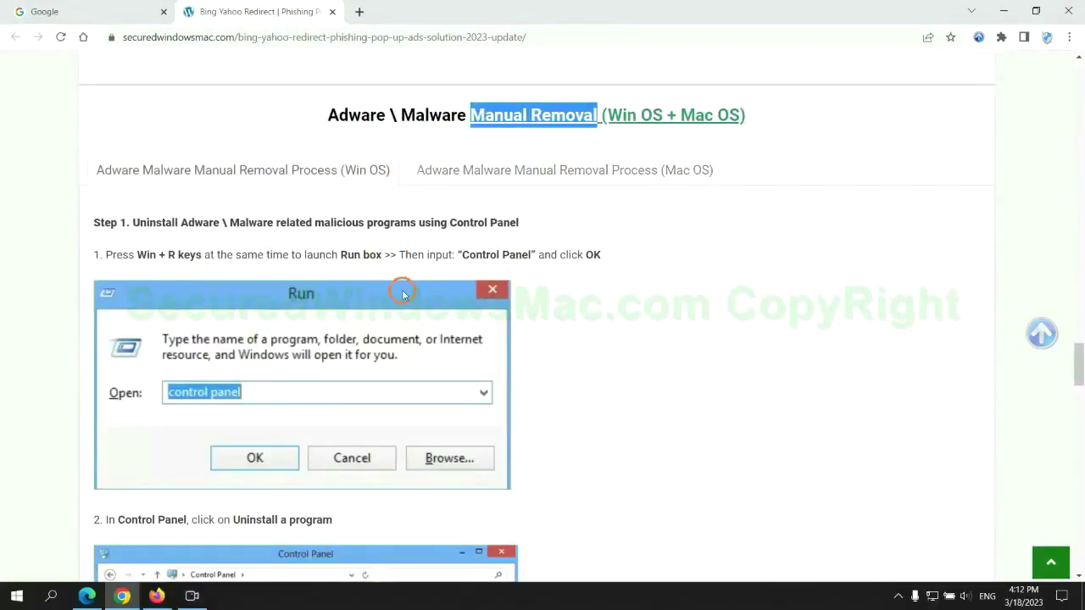
{"action": "scroll", "coordinate": [404, 297], "scroll_direction": "up", "scroll_amount": 1}
{"action": "scroll", "coordinate": [404, 298], "scroll_direction": "up", "scroll_amount": 1}
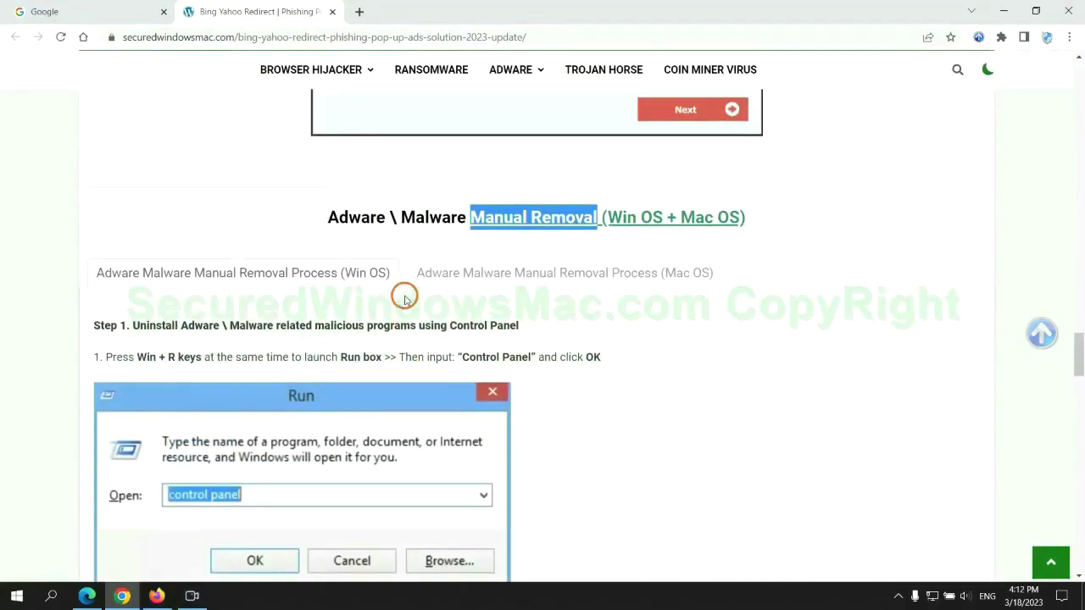
{"action": "scroll", "coordinate": [339, 284], "scroll_direction": "down", "scroll_amount": 4}
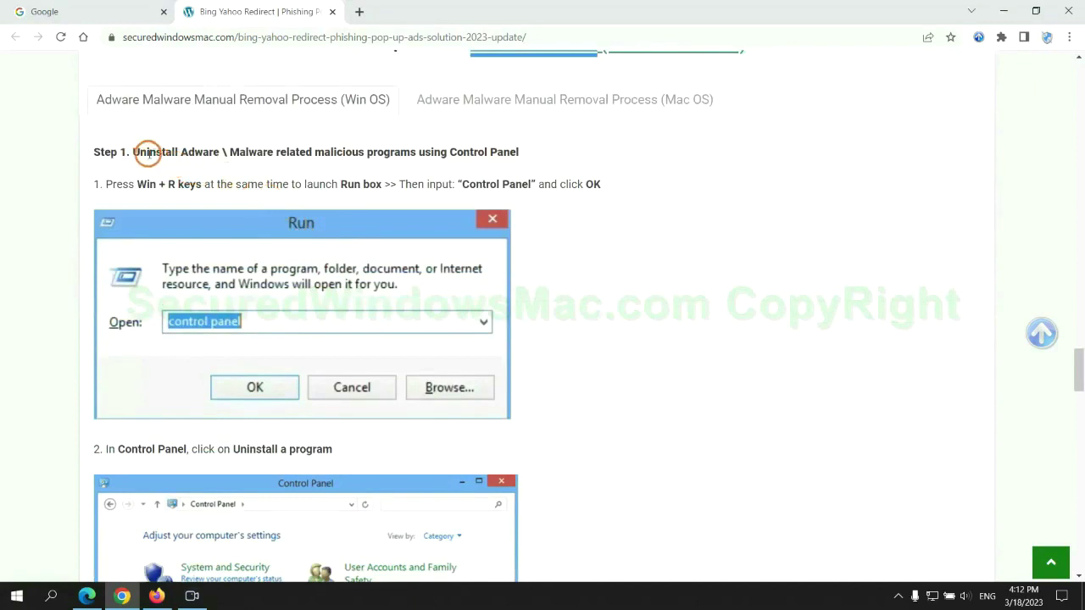
{"action": "left_click_drag", "start_coordinate": [149, 154], "coordinate": [416, 156]}
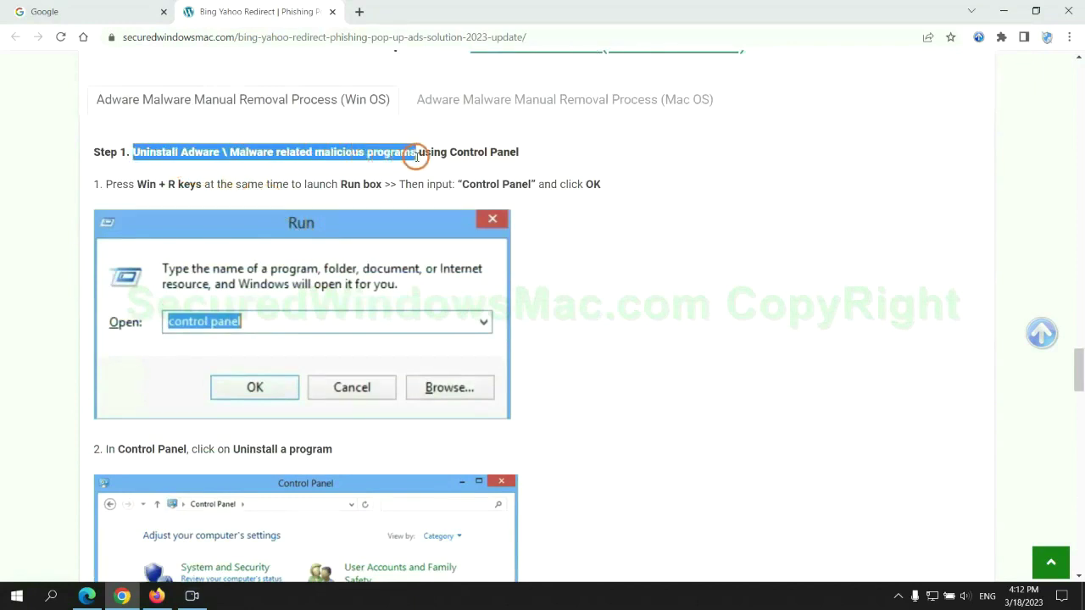
{"action": "left_click", "coordinate": [717, 222]}
{"action": "scroll", "coordinate": [679, 223], "scroll_direction": "down", "scroll_amount": 3}
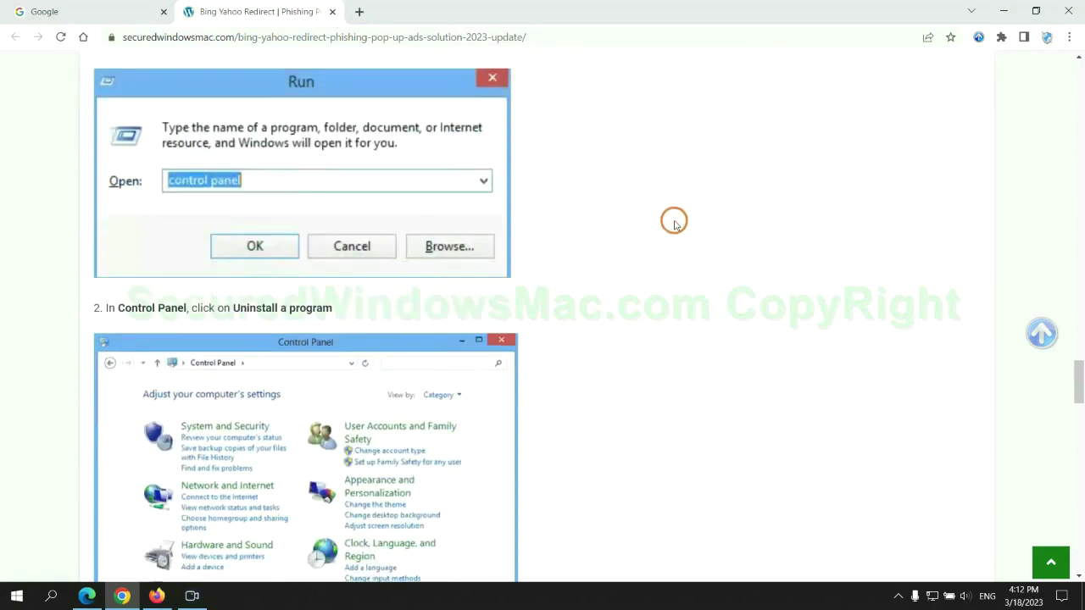
{"action": "key", "text": "super+r"}
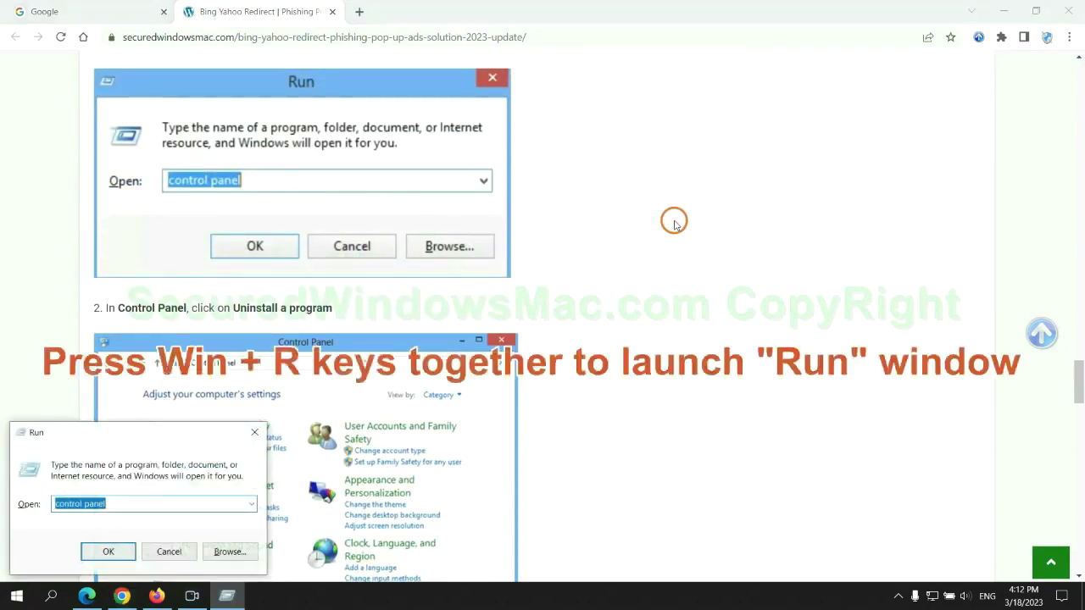
{"action": "type", "text": "control"}
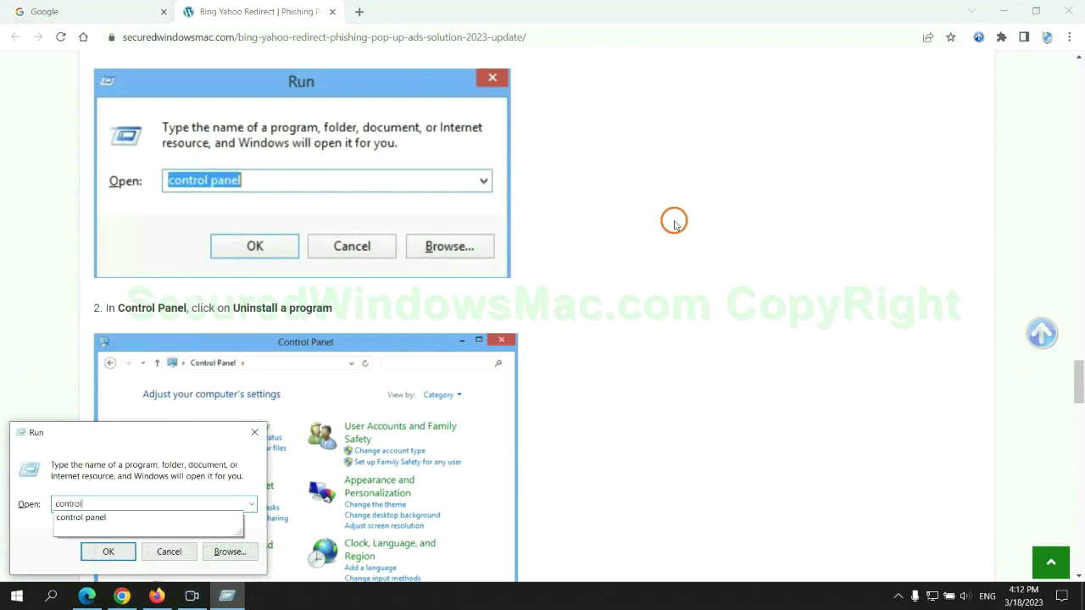
{"action": "type", "text": " pane"}
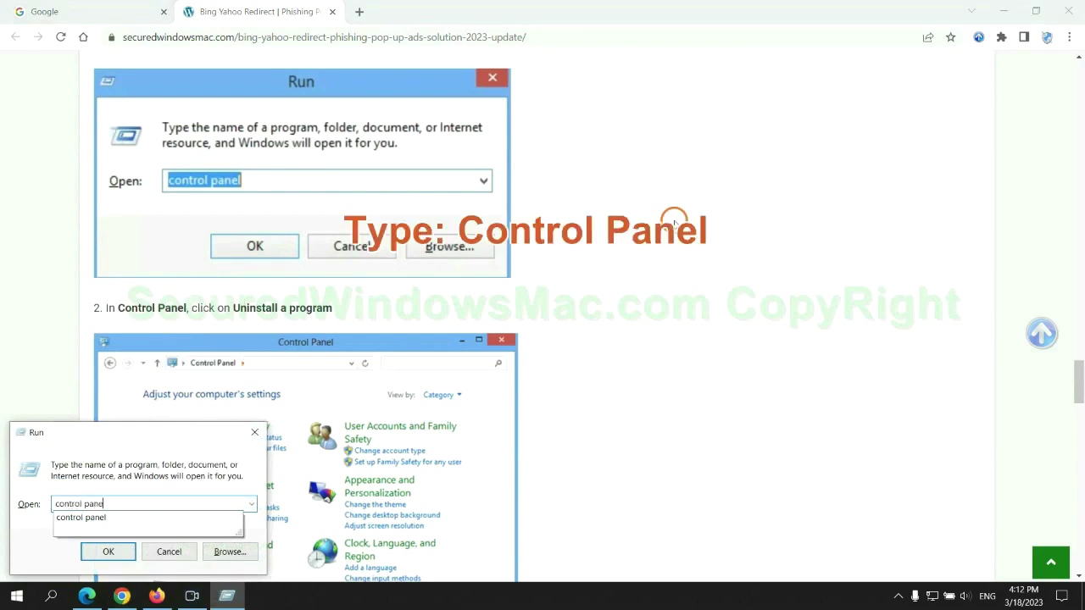
{"action": "type", "text": "l"}
{"action": "key", "text": "Return"}
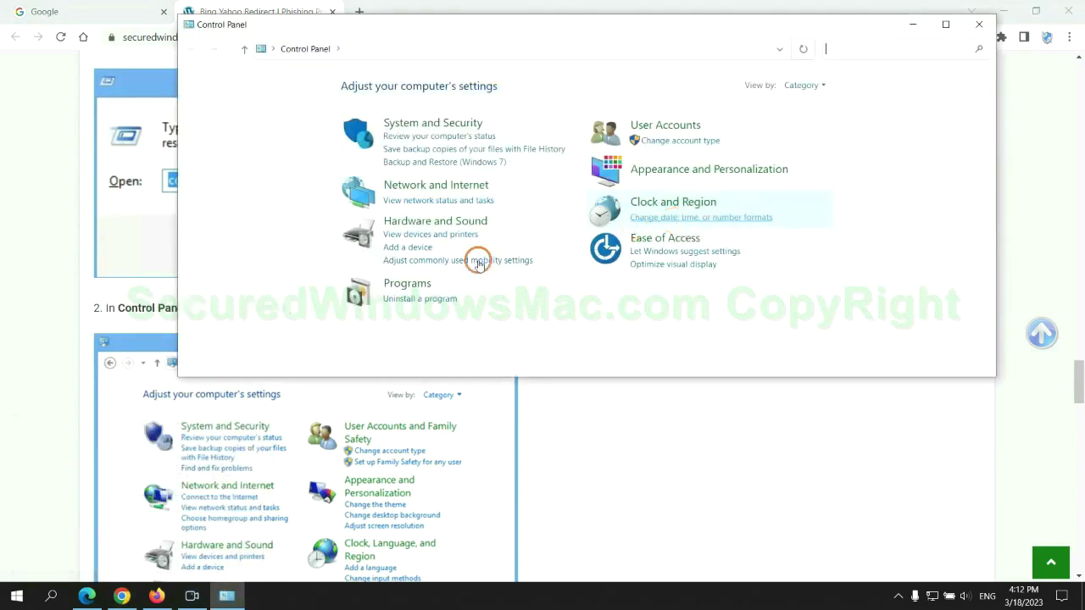
{"action": "left_click", "coordinate": [431, 299]}
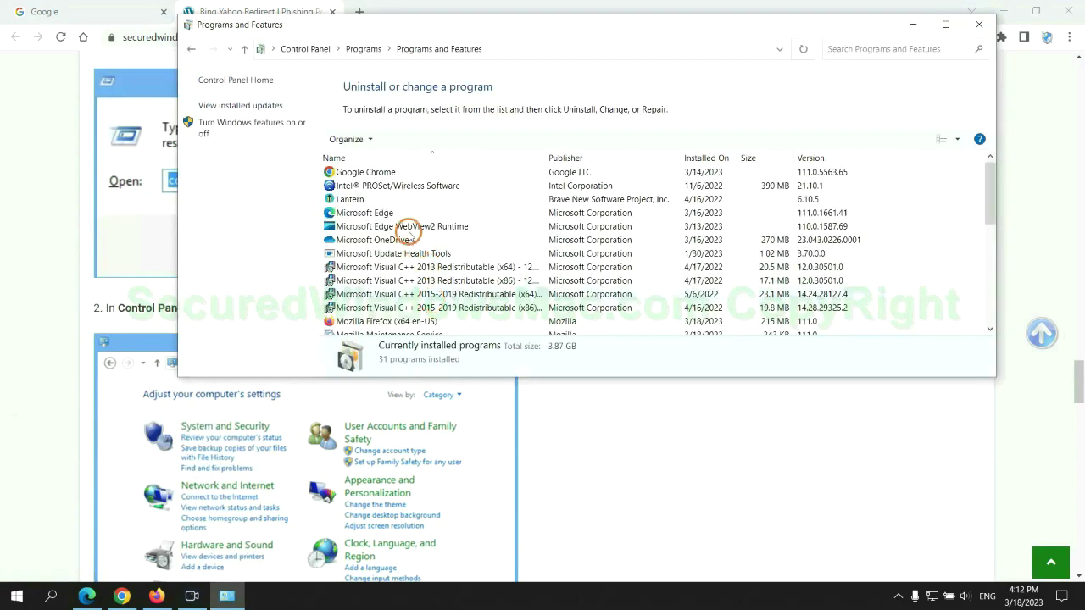
{"action": "right_click", "coordinate": [378, 202]}
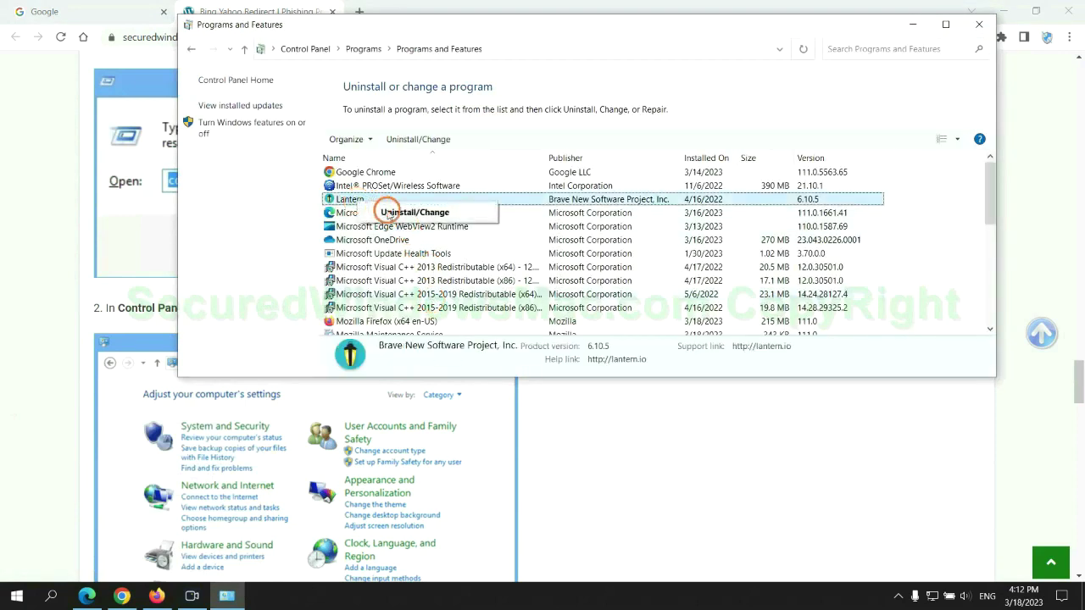
{"action": "left_click", "coordinate": [980, 24]}
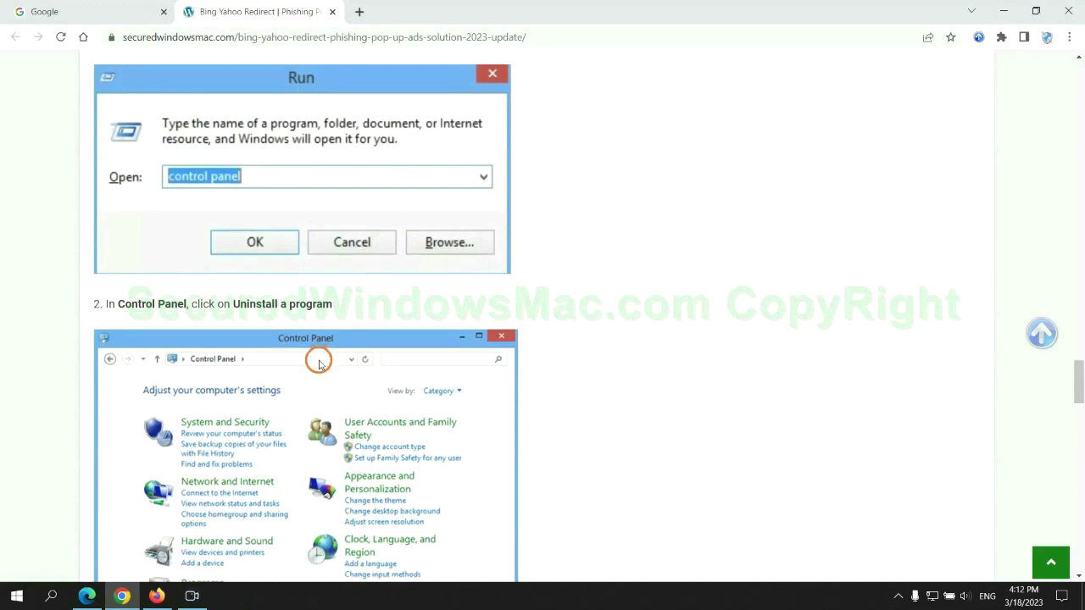
- Scroll the guide to the Step 2 browser extension instructions
{"action": "scroll", "coordinate": [319, 362], "scroll_direction": "down", "scroll_amount": 5}
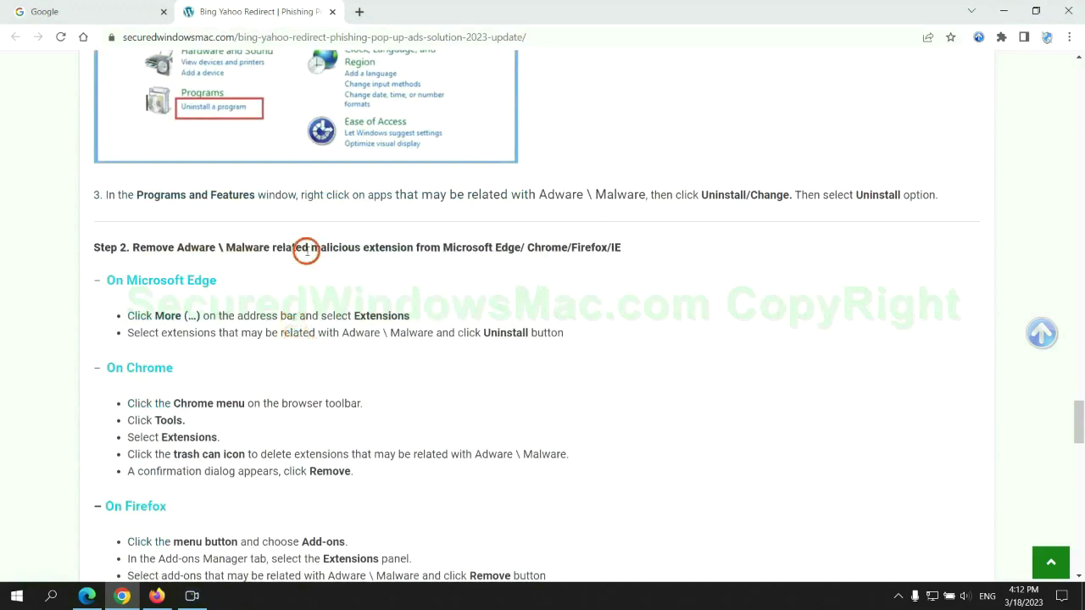
{"action": "left_click_drag", "start_coordinate": [307, 248], "coordinate": [416, 248]}
{"action": "left_click", "coordinate": [433, 268]}
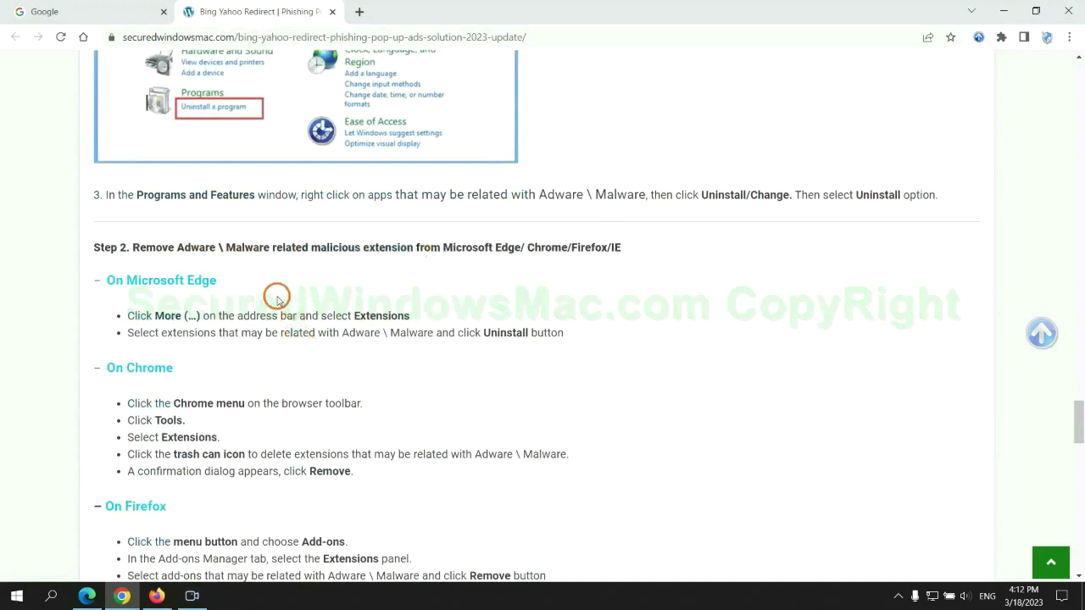
- In Edge, remove the McAfee WebAdvisor extension from the extensions page and close that page
{"action": "left_click", "coordinate": [87, 594]}
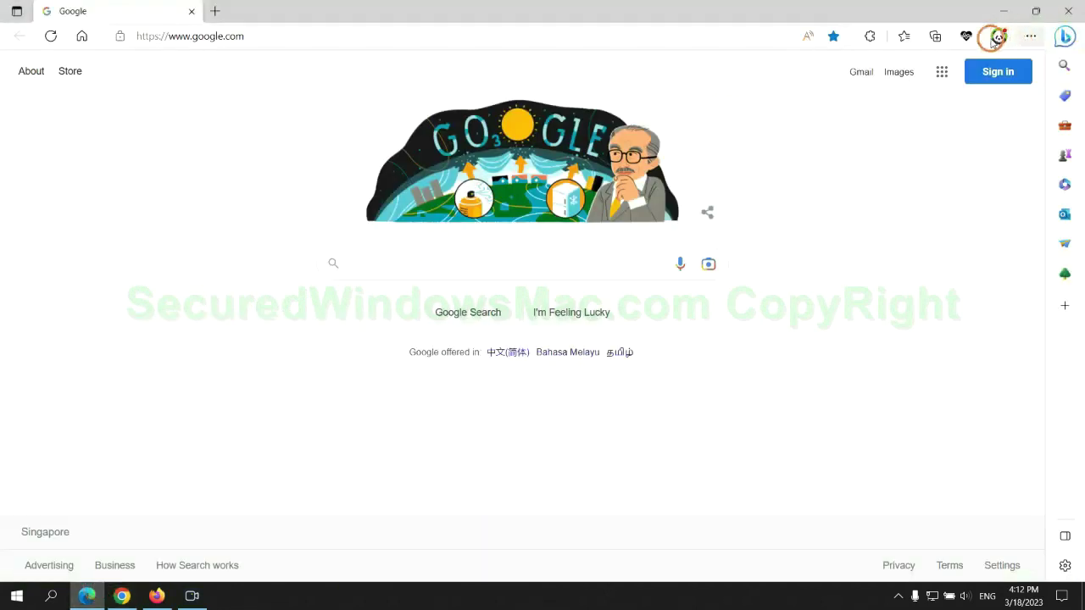
{"action": "left_click", "coordinate": [900, 37]}
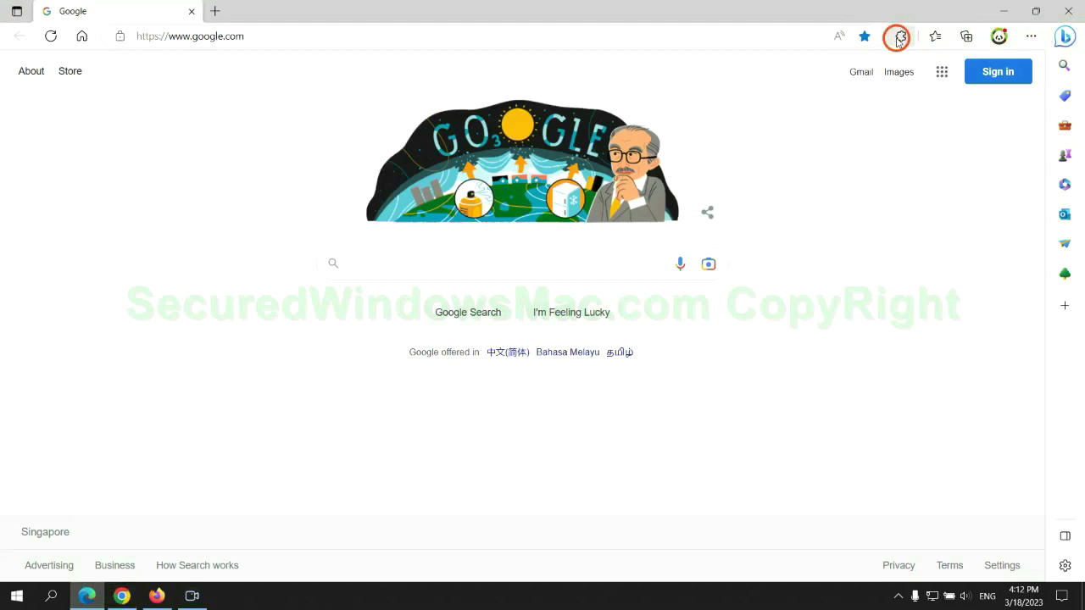
{"action": "left_click", "coordinate": [753, 116]}
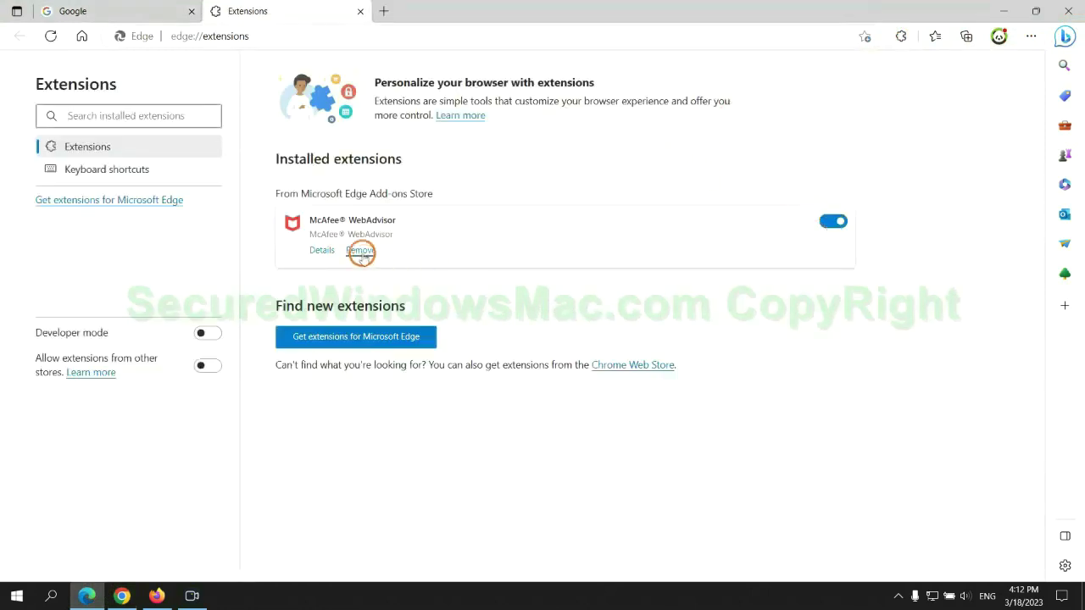
{"action": "left_click", "coordinate": [360, 252]}
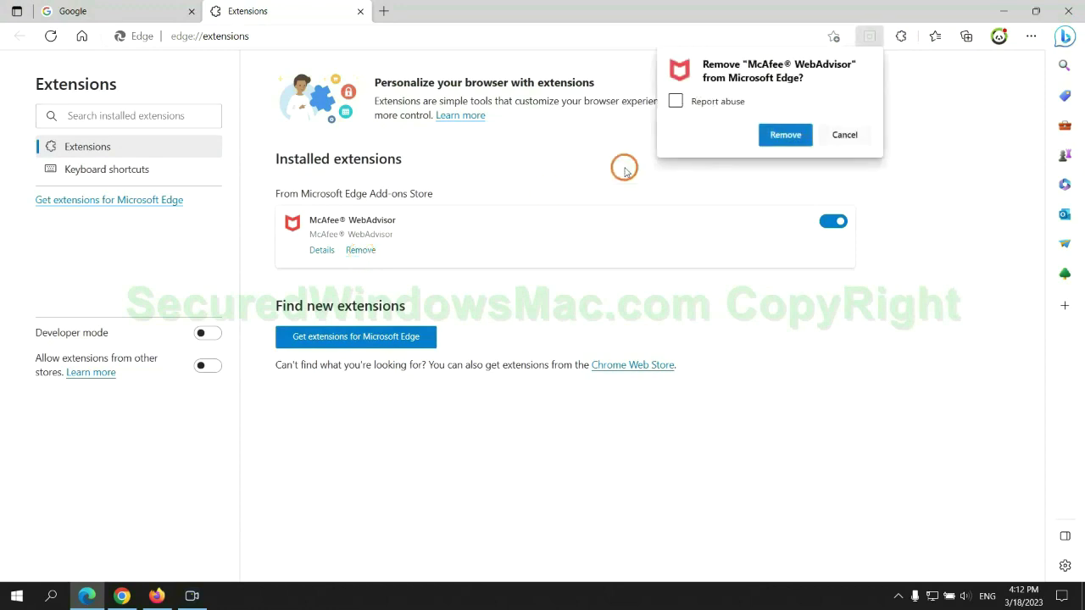
{"action": "left_click", "coordinate": [780, 136]}
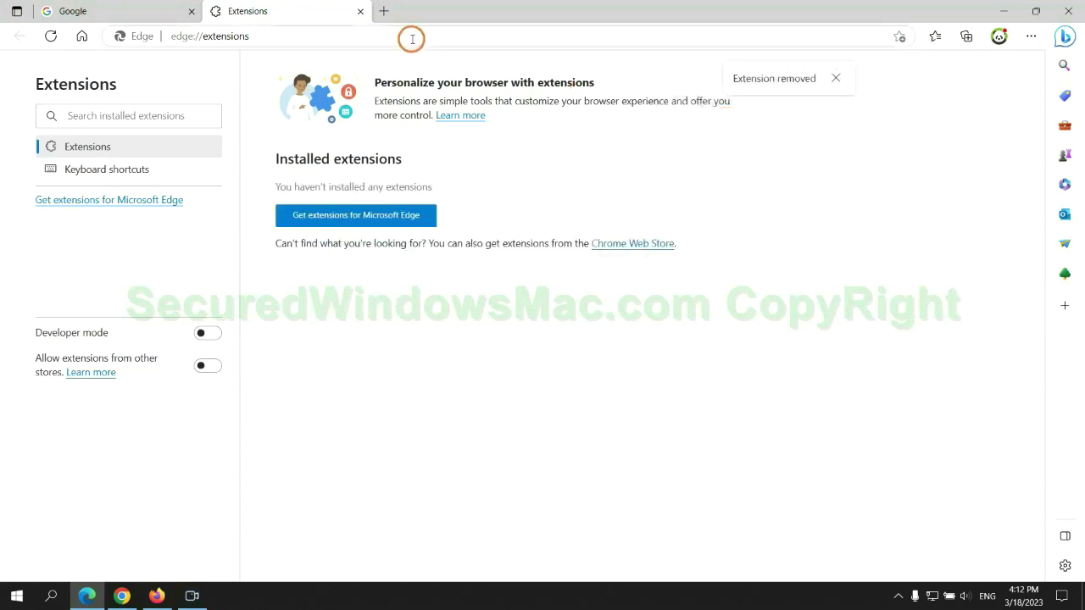
{"action": "left_click", "coordinate": [360, 12]}
- In Chrome's extensions page, remove Ecosia and close its farewell tab, leaving Scroll To Top
{"action": "left_click", "coordinate": [129, 597]}
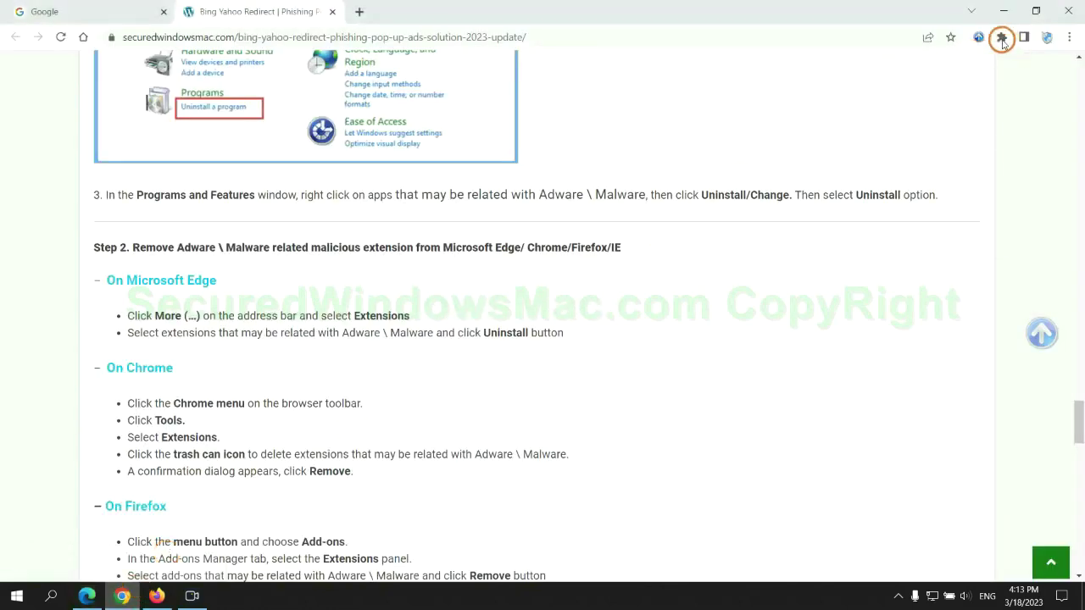
{"action": "left_click", "coordinate": [1002, 37]}
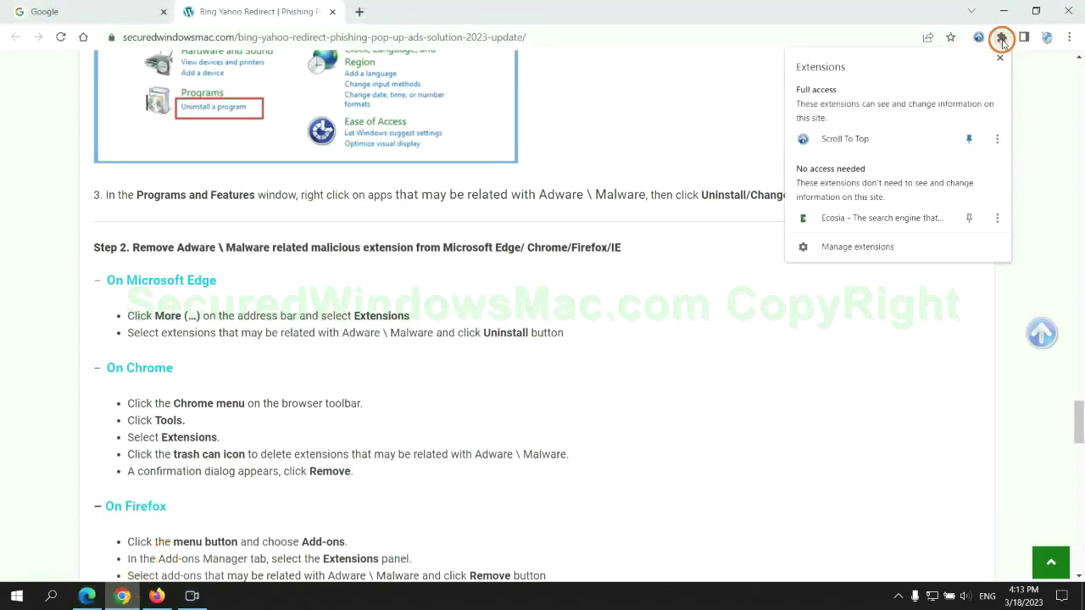
{"action": "left_click", "coordinate": [878, 249]}
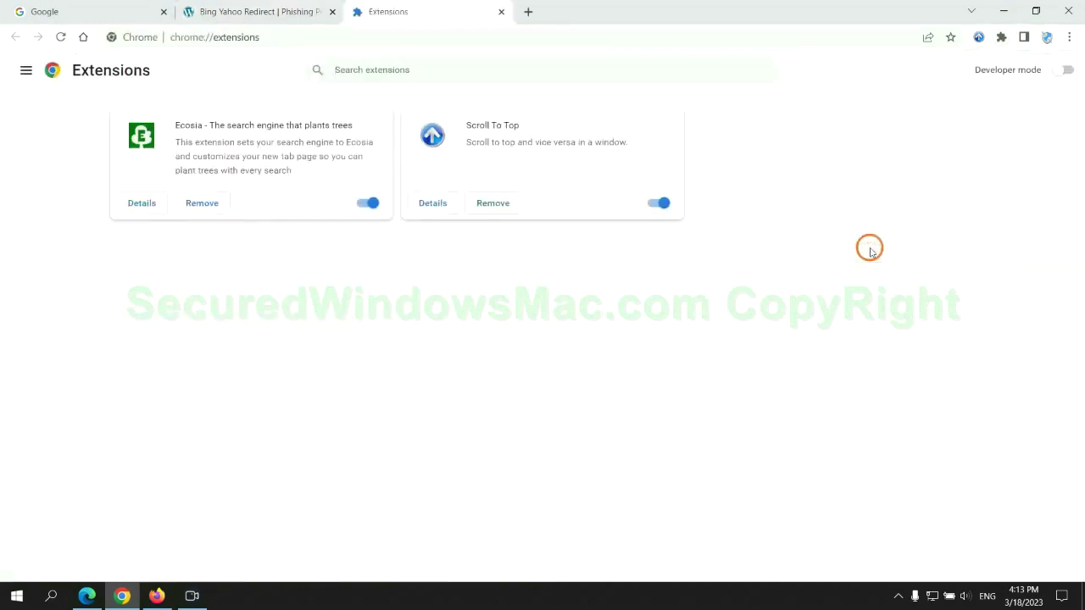
{"action": "left_click", "coordinate": [202, 202]}
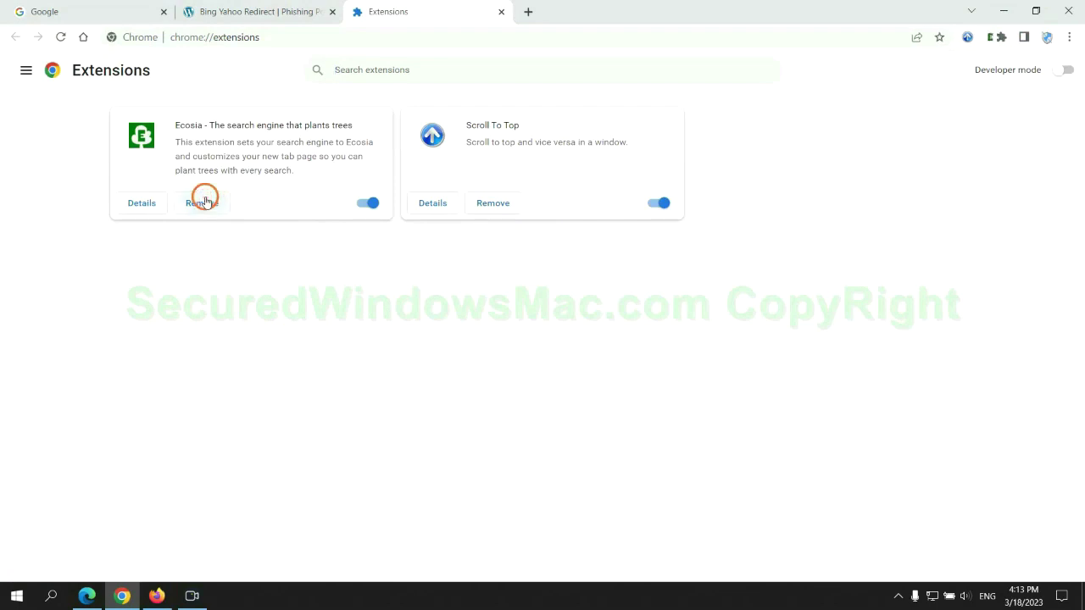
{"action": "left_click", "coordinate": [893, 151]}
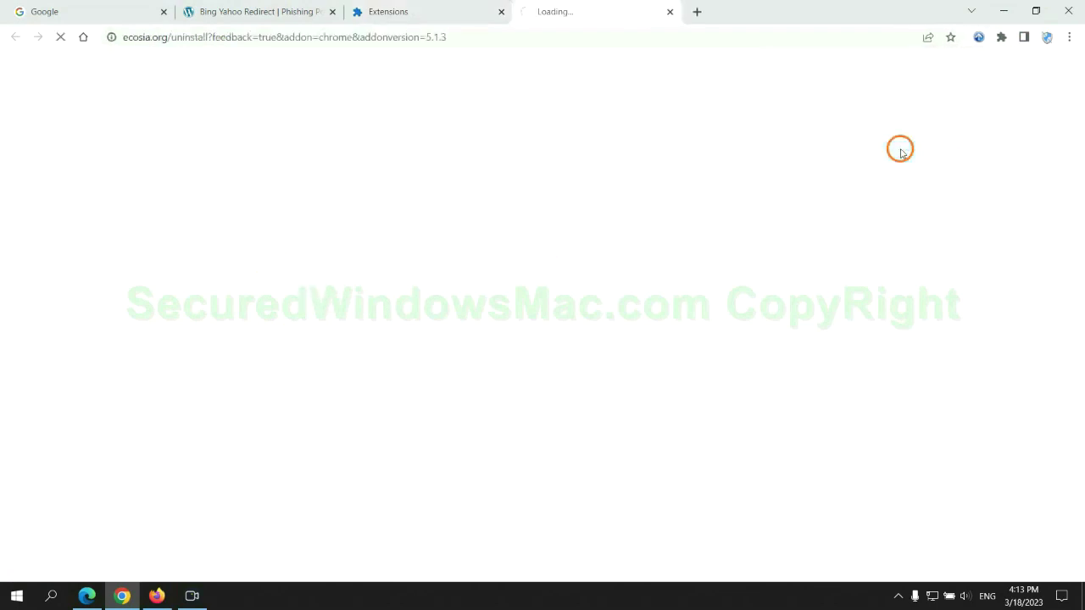
{"action": "left_click", "coordinate": [670, 11]}
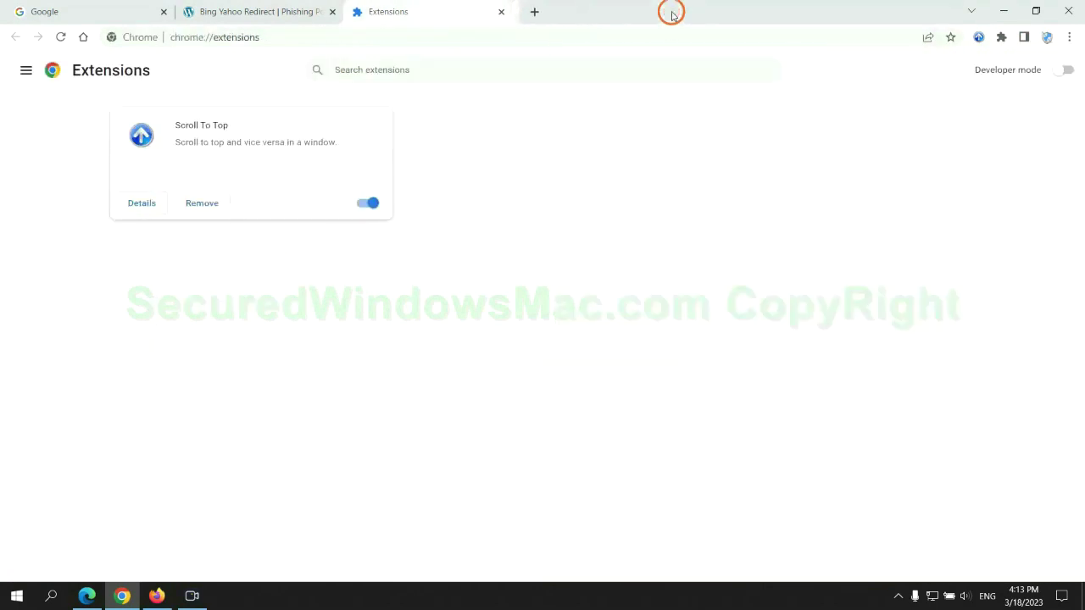
- In Firefox's Add-ons Manager, remove the Enhancer for YouTube extension and confirm
{"action": "left_click", "coordinate": [157, 596]}
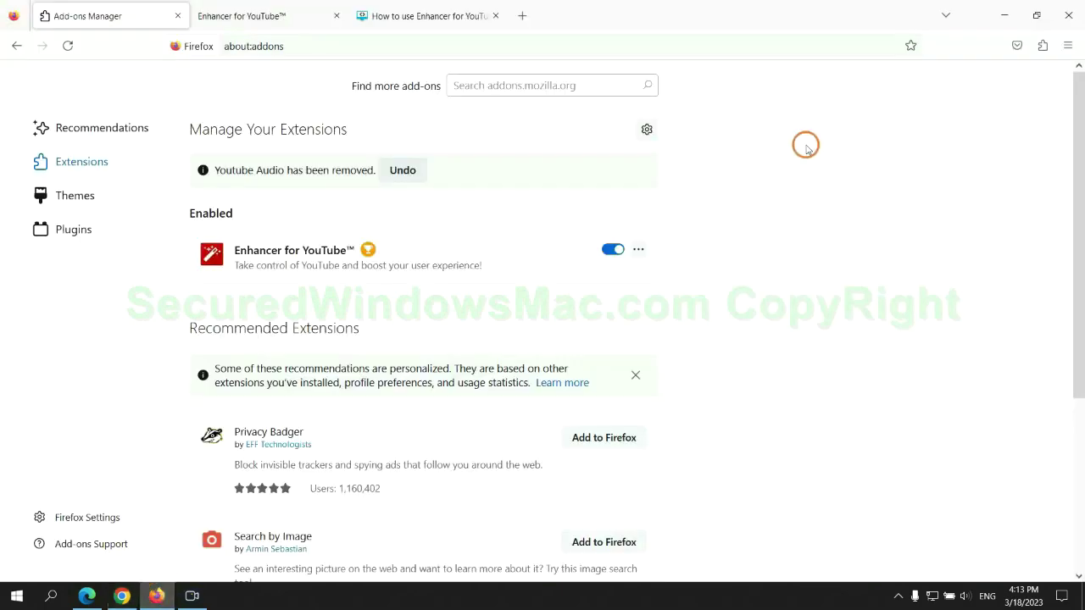
{"action": "left_click", "coordinate": [1042, 47]}
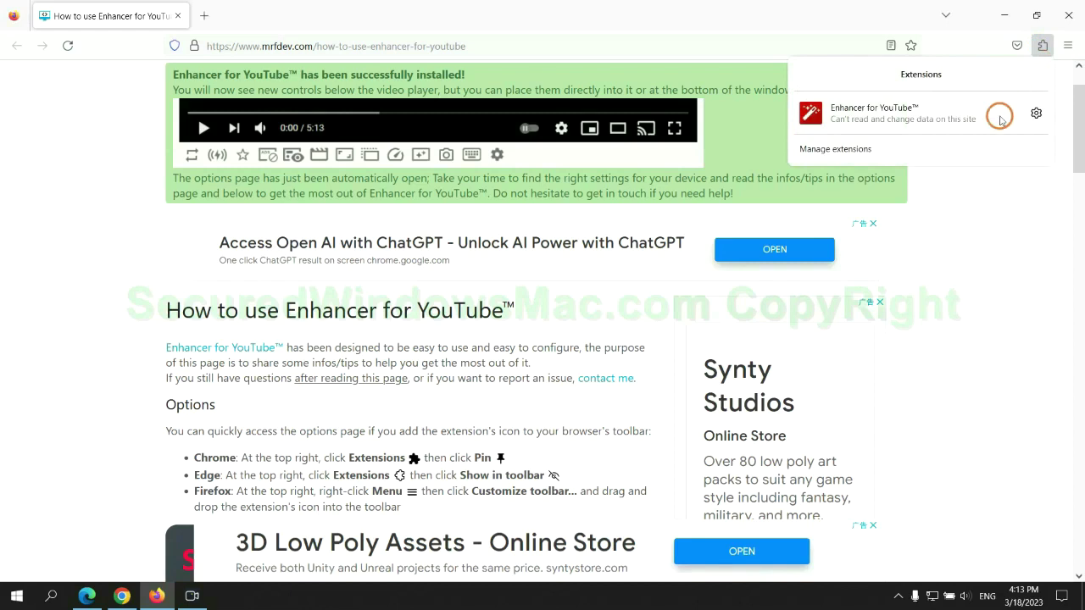
{"action": "left_click", "coordinate": [933, 148]}
{"action": "left_click", "coordinate": [638, 208]}
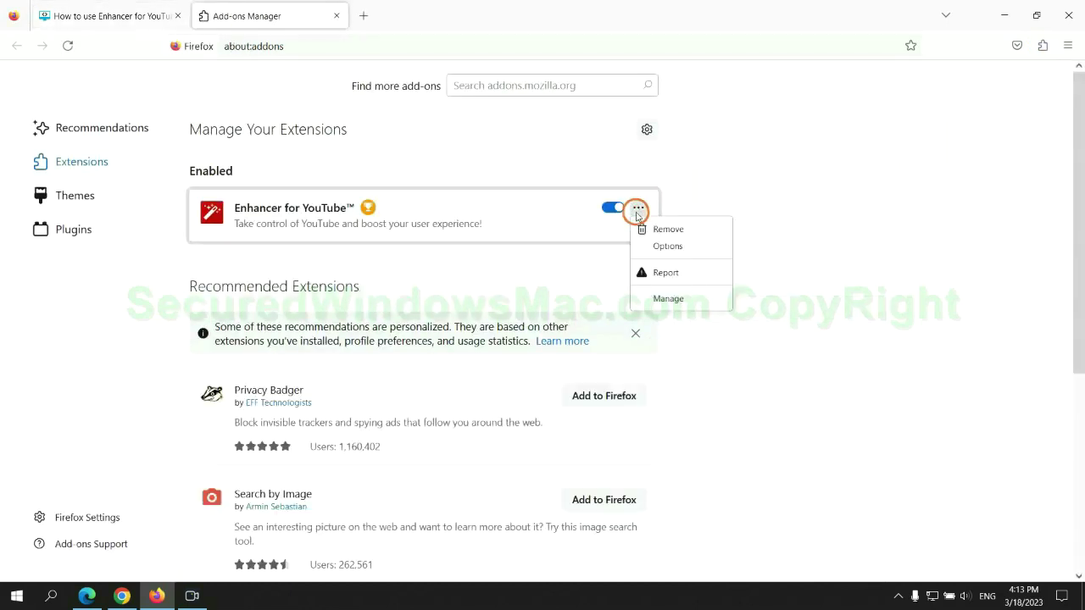
{"action": "left_click", "coordinate": [668, 230]}
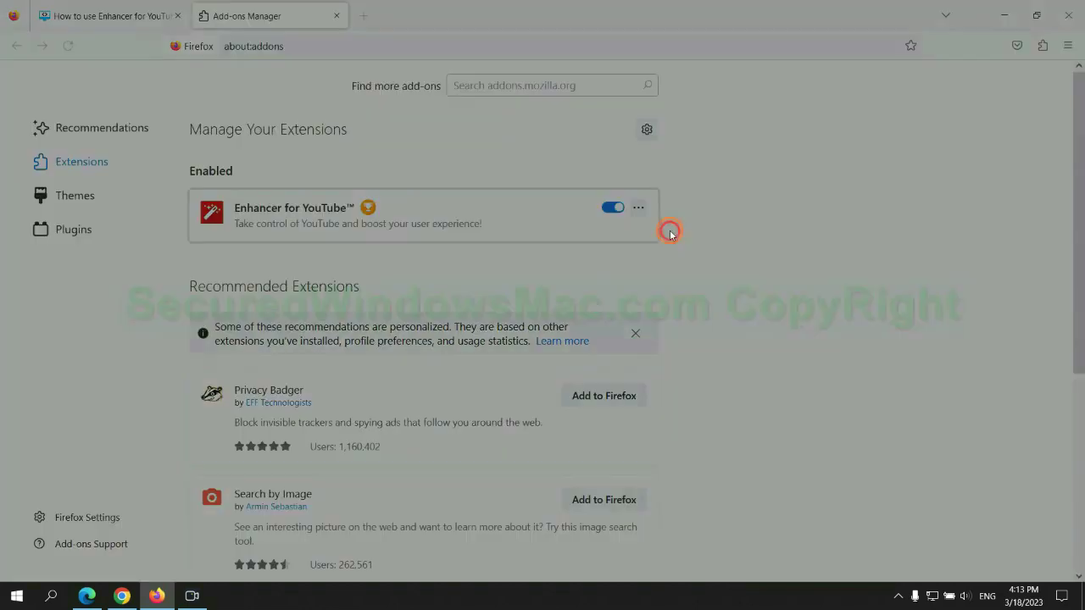
{"action": "left_click", "coordinate": [603, 136]}
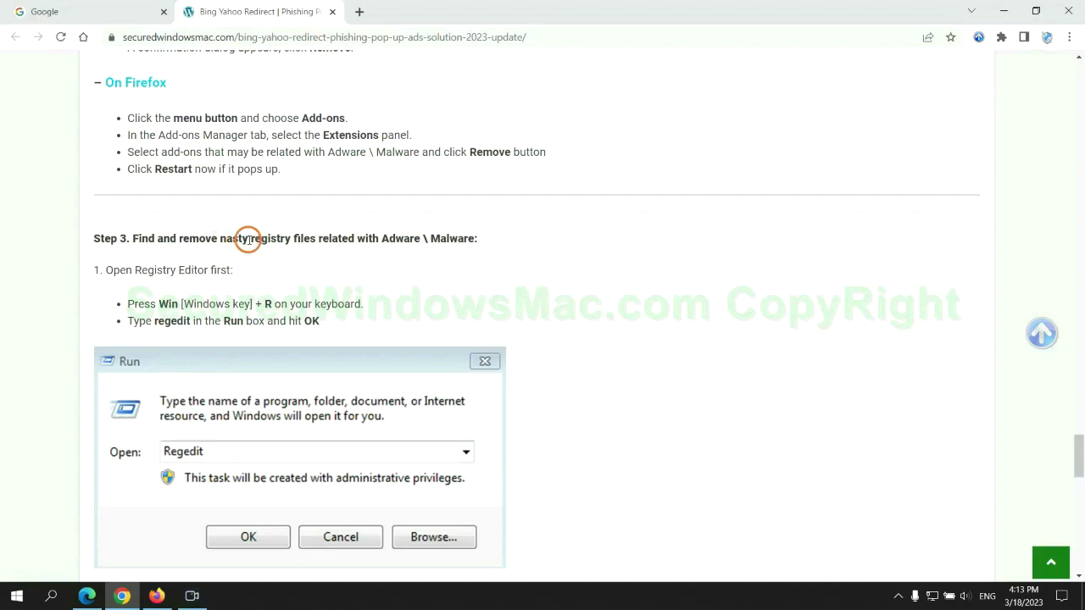
- Scroll to the guide's registry step and launch Registry Editor with regedit from Run
{"action": "left_click_drag", "start_coordinate": [251, 239], "coordinate": [315, 271]}
{"action": "left_click", "coordinate": [316, 269]}
{"action": "scroll", "coordinate": [314, 268], "scroll_direction": "down", "scroll_amount": 2}
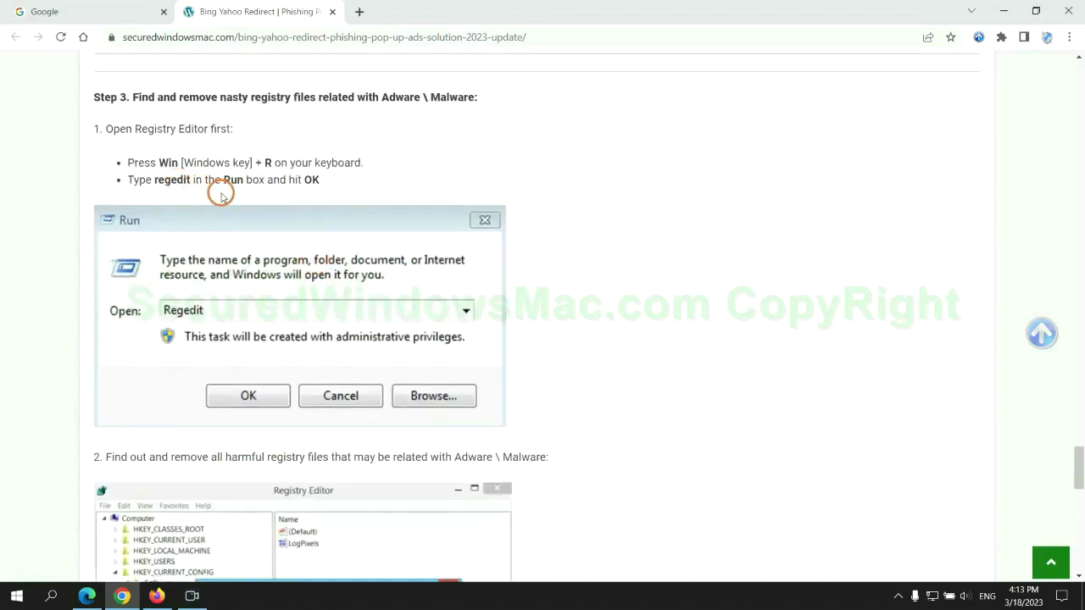
{"action": "key", "text": "super+r"}
{"action": "type", "text": "re"}
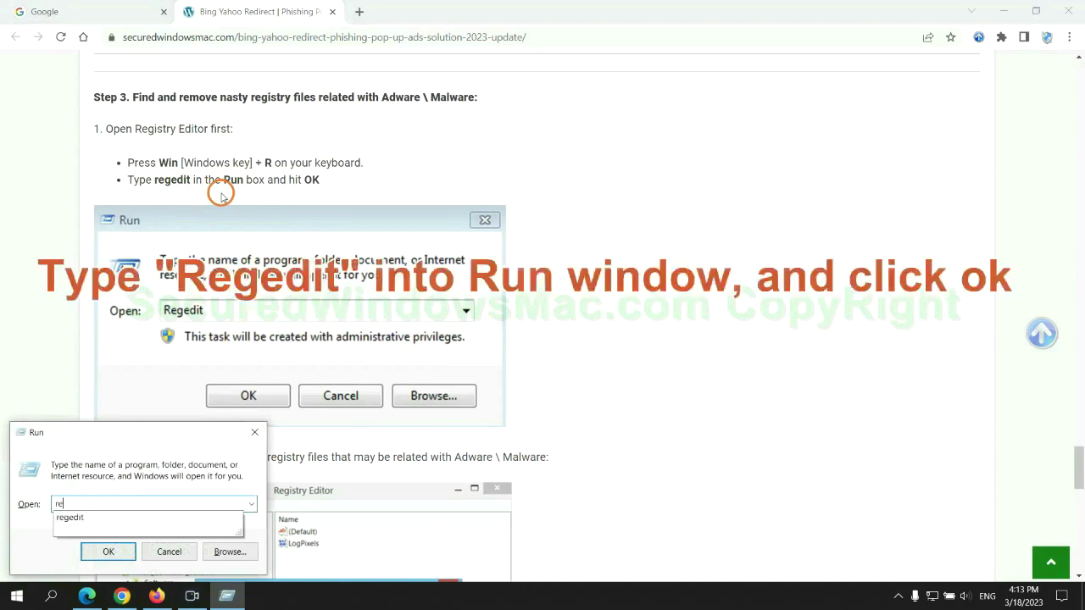
{"action": "type", "text": "gedit"}
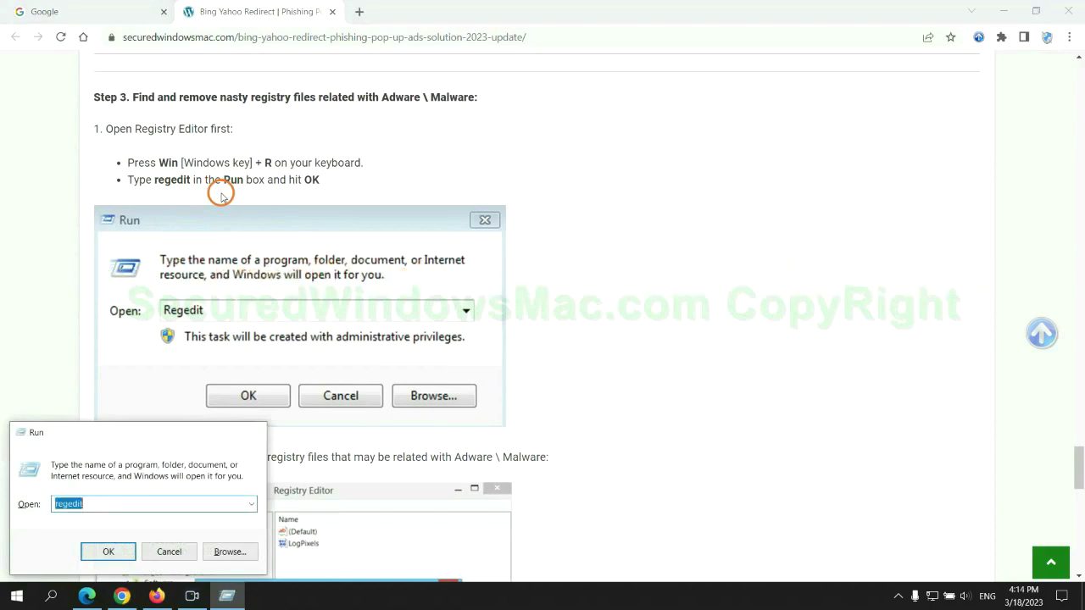
{"action": "key", "text": "Return"}
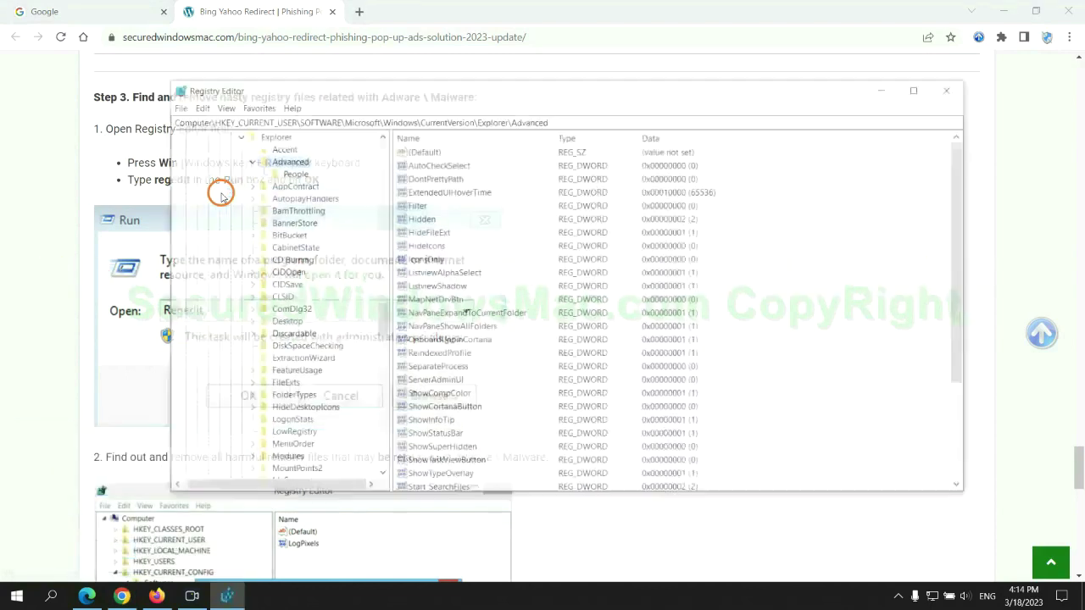
- Search the registry for 'Apps' and bring up the context menu of the found StoreAppsOnTaskbar value
{"action": "left_click", "coordinate": [197, 105]}
{"action": "left_click", "coordinate": [239, 203]}
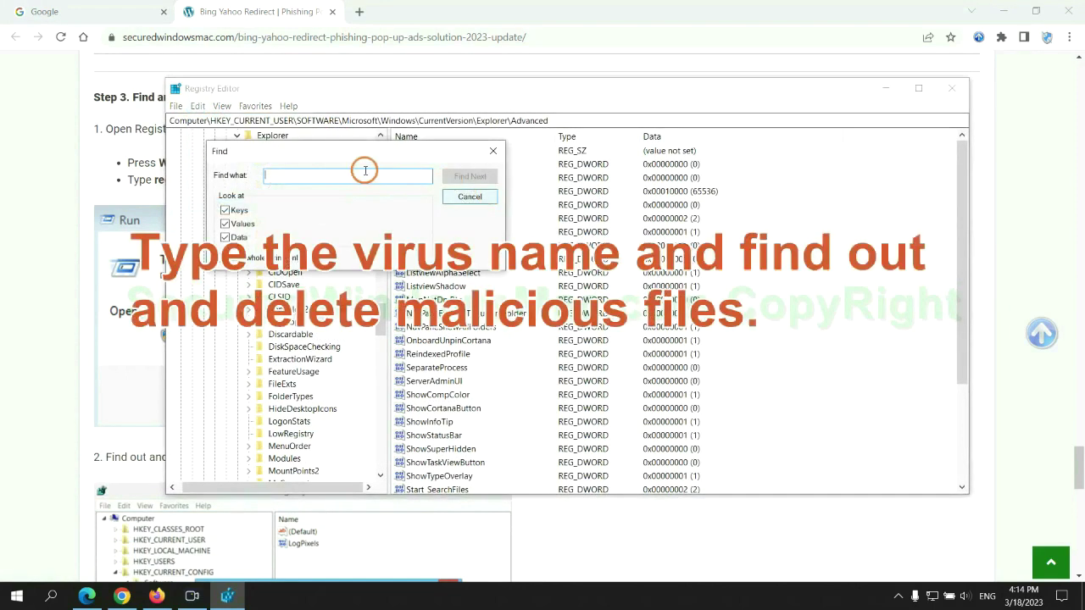
{"action": "type", "text": "App"}
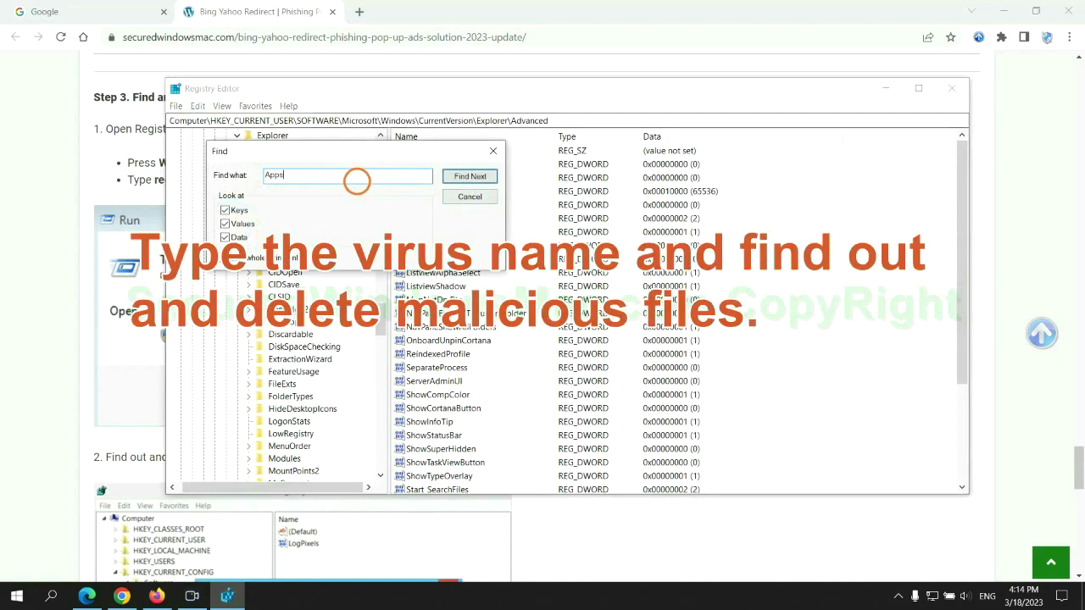
{"action": "type", "text": "s"}
{"action": "key", "text": "Return"}
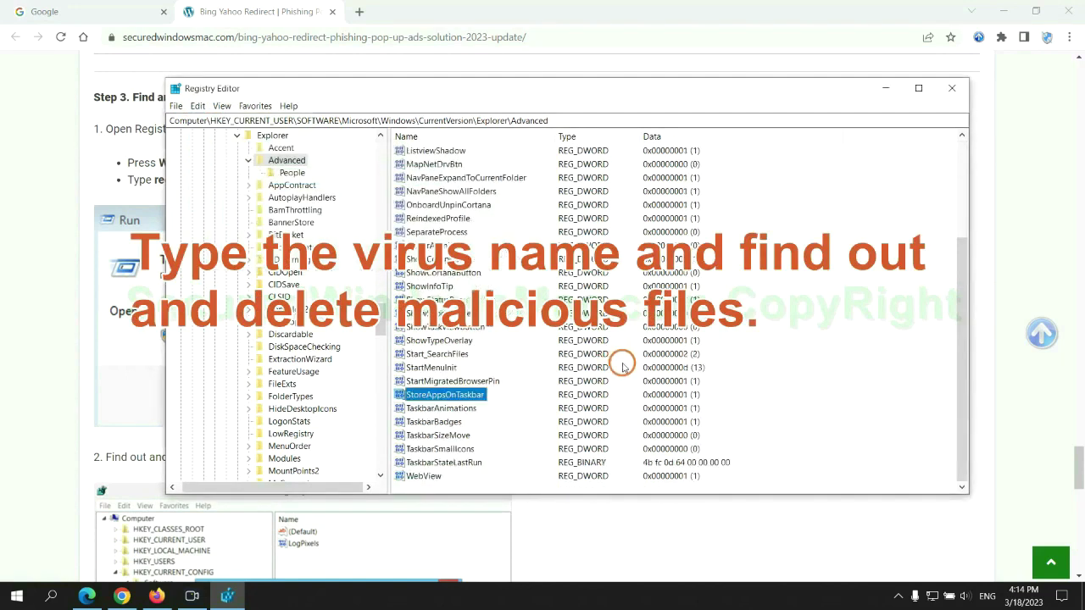
{"action": "right_click", "coordinate": [487, 399]}
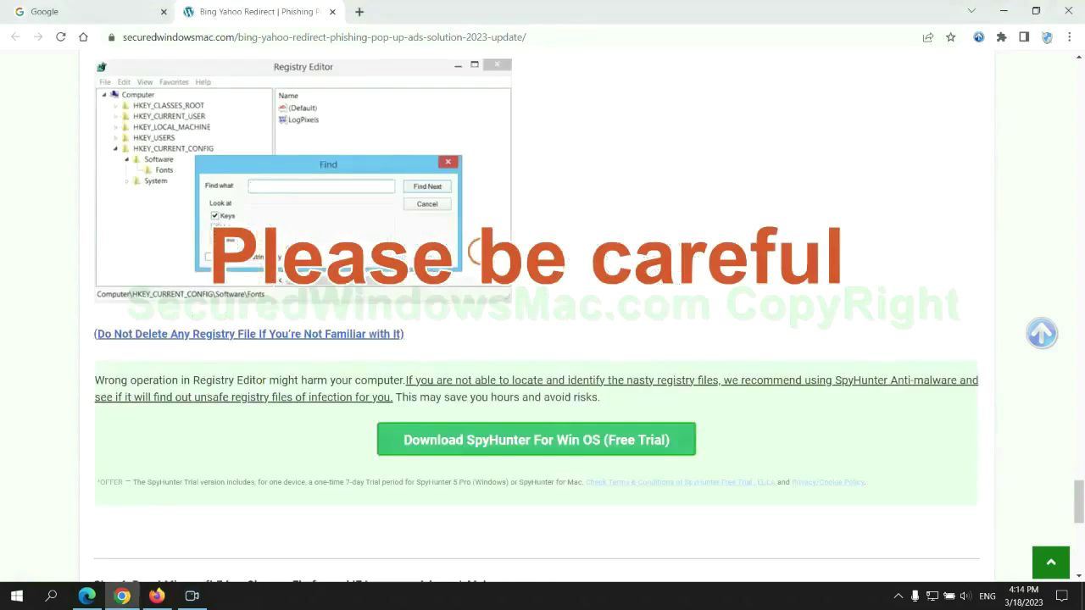
- Scroll the guide to Step 4's Edge, Chrome and Firefox reset instructions and deselect the highlighted word
{"action": "scroll", "coordinate": [480, 255], "scroll_direction": "down", "scroll_amount": 1}
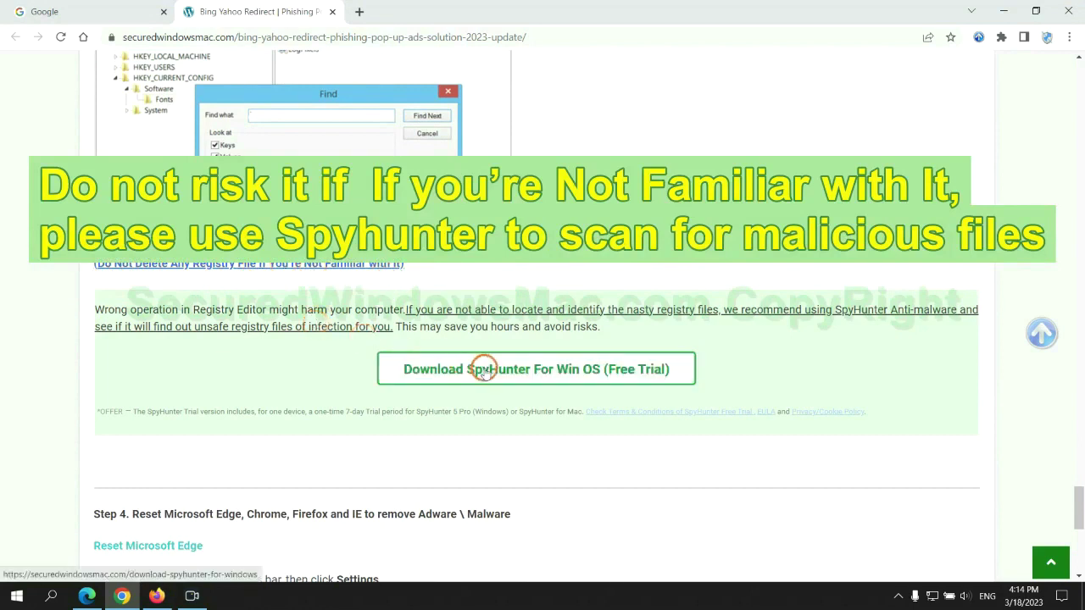
{"action": "scroll", "coordinate": [483, 370], "scroll_direction": "down", "scroll_amount": 5}
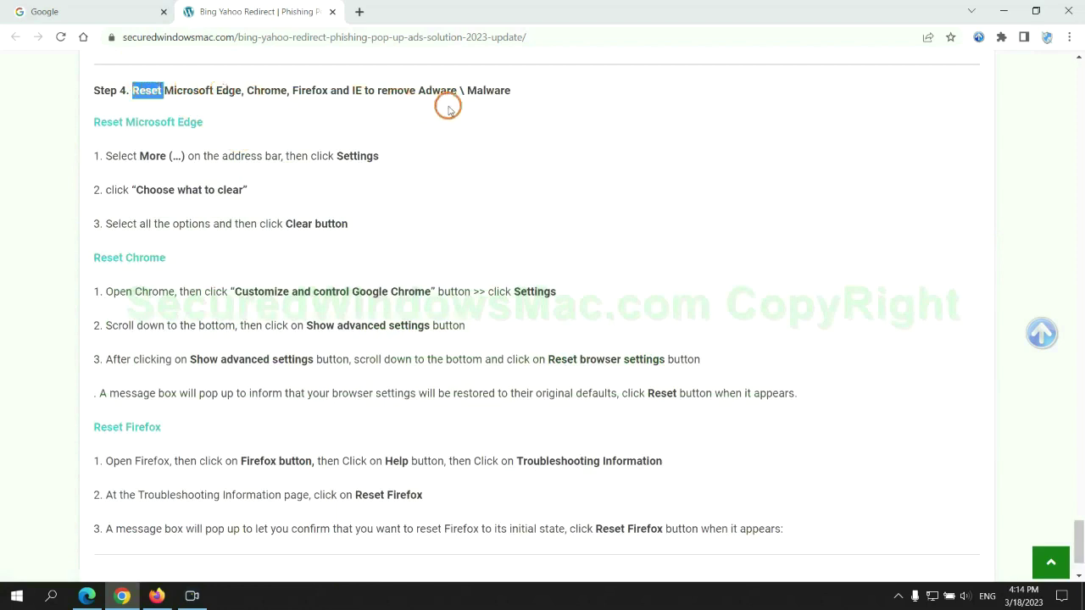
{"action": "left_click", "coordinate": [420, 123]}
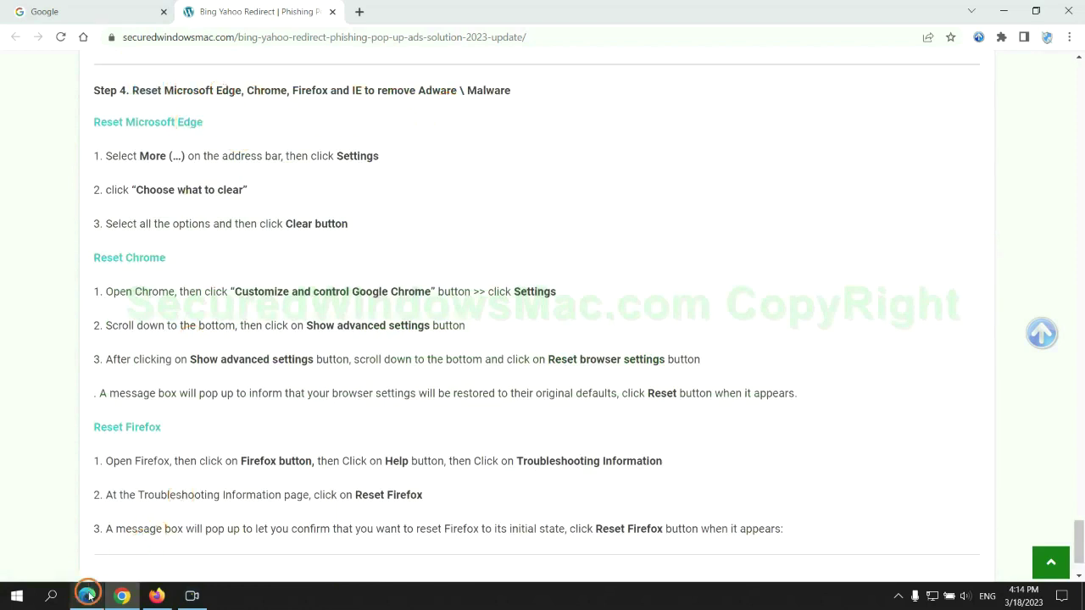
- In Edge's Privacy, search, and services settings, open Choose what to clear for all-time history, cookies and cache
{"action": "left_click", "coordinate": [88, 596]}
{"action": "left_click", "coordinate": [1026, 37]}
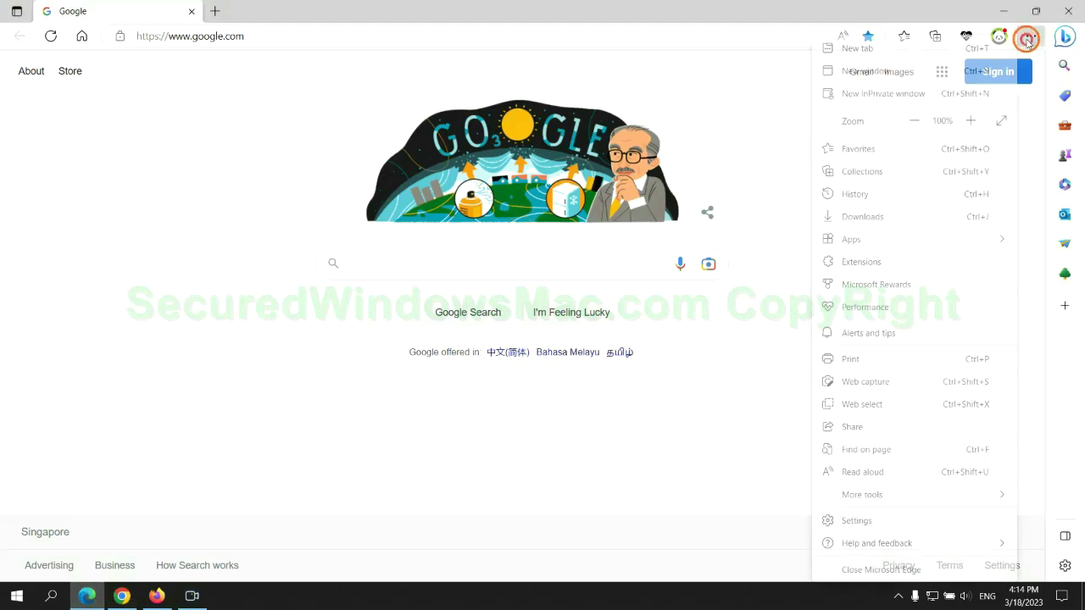
{"action": "left_click", "coordinate": [852, 522]}
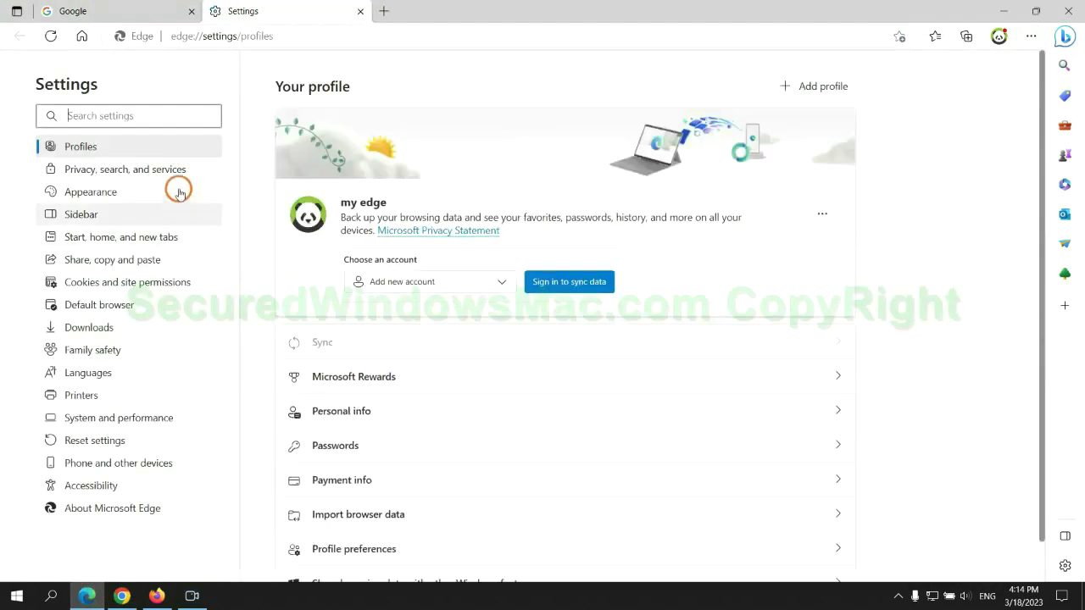
{"action": "left_click", "coordinate": [178, 173]}
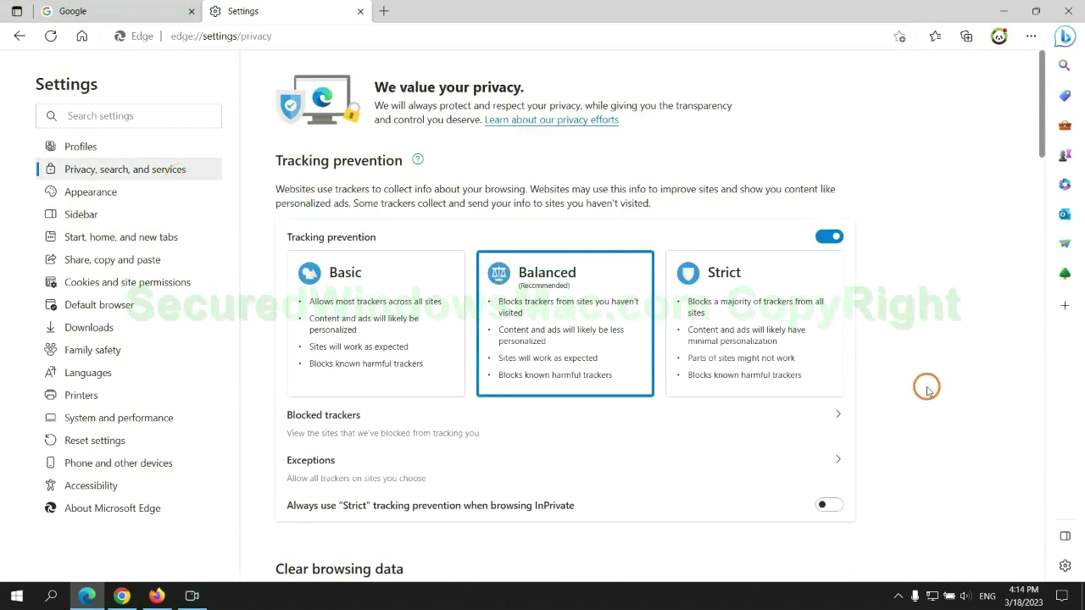
{"action": "scroll", "coordinate": [927, 390], "scroll_direction": "down", "scroll_amount": 3}
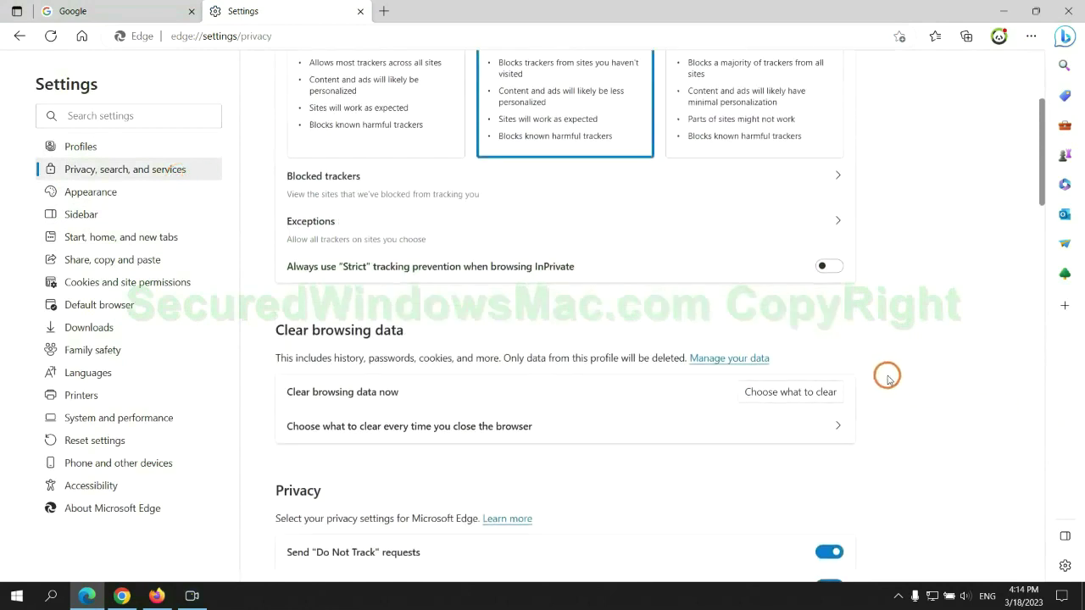
{"action": "left_click", "coordinate": [804, 392]}
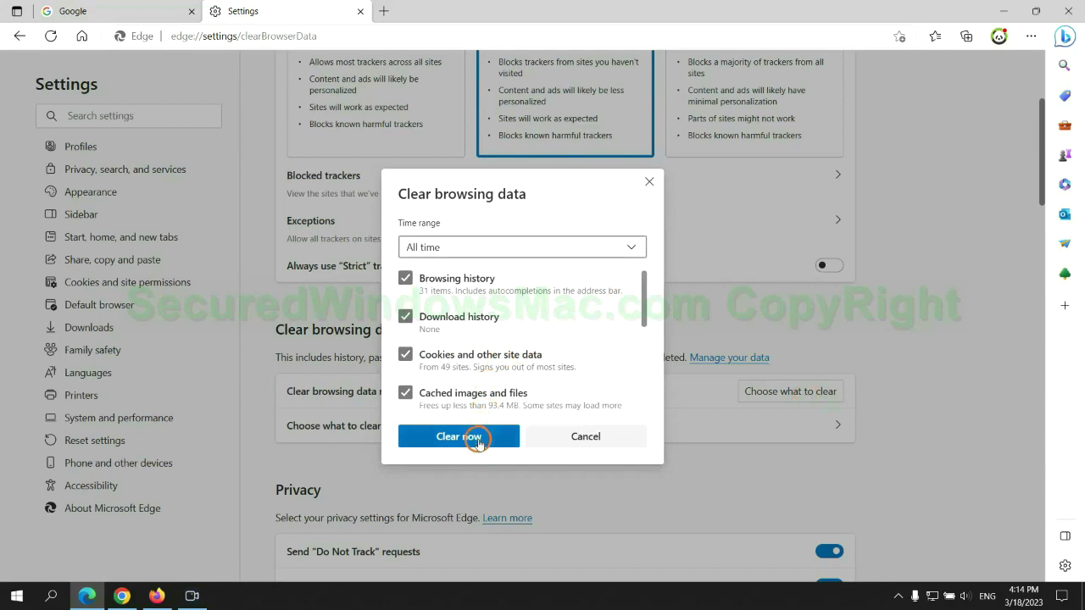
- Clear Edge's browsing data, then start Chrome's Restore settings to their original defaults
{"action": "left_click", "coordinate": [123, 593]}
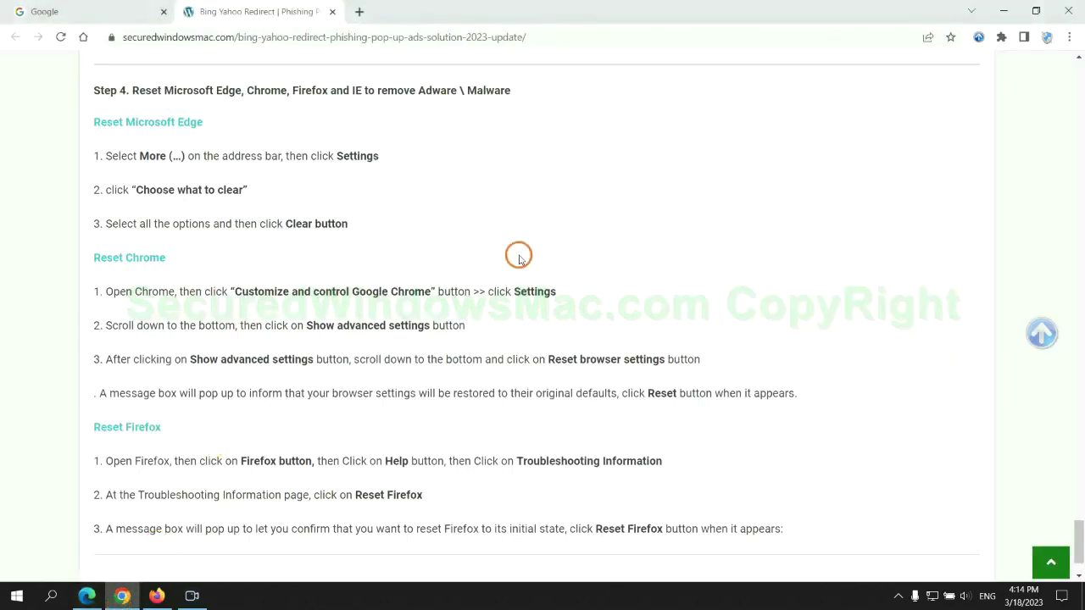
{"action": "left_click", "coordinate": [1070, 38]}
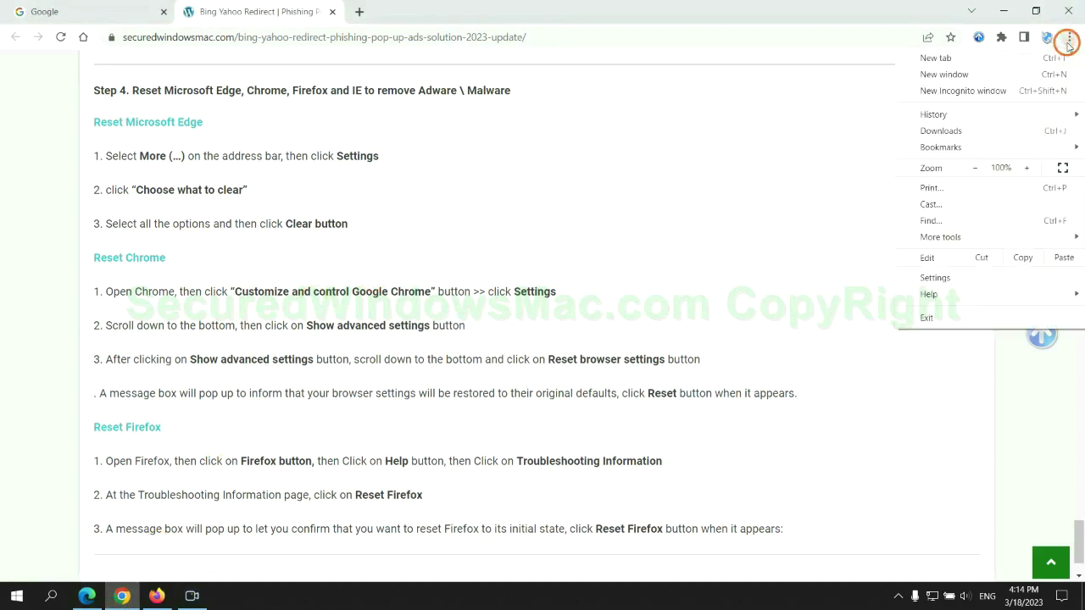
{"action": "left_click", "coordinate": [943, 276]}
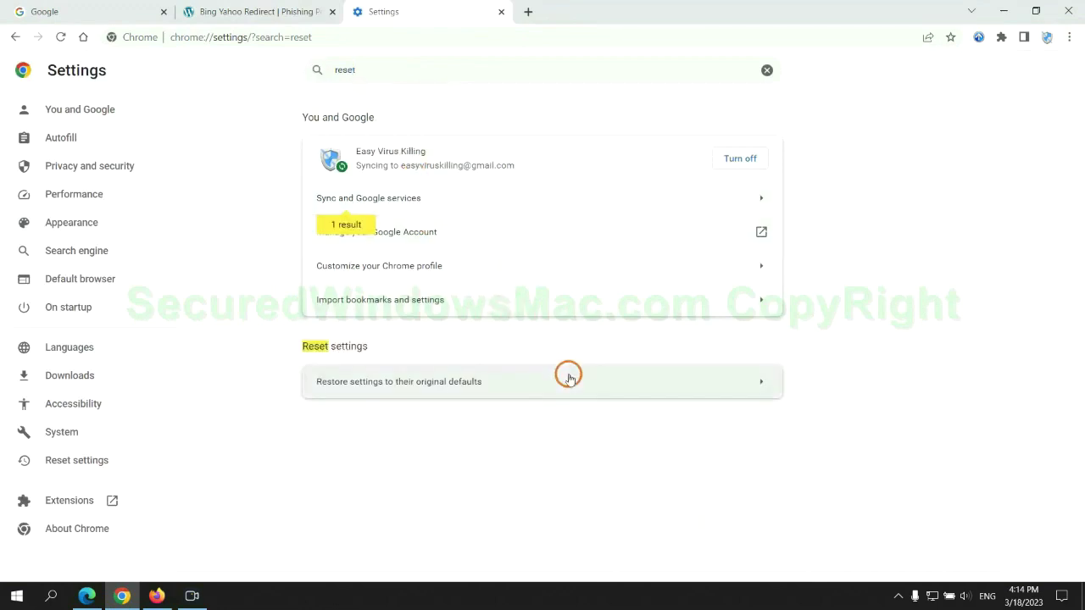
{"action": "left_click", "coordinate": [568, 379]}
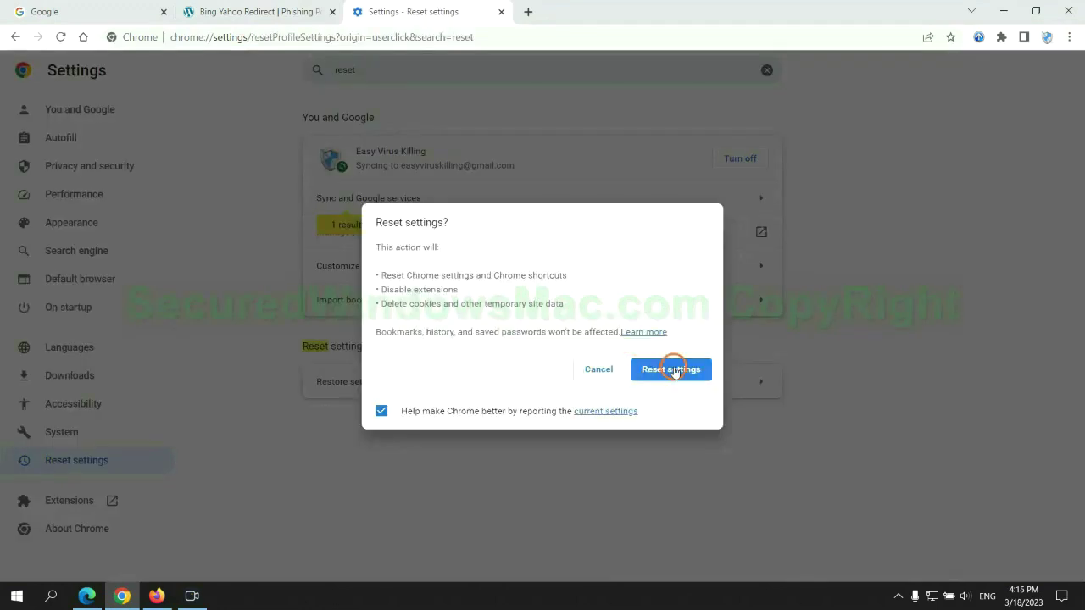
- Start Refresh Firefox from Troubleshooting Information, then select 'If problems remain' in the guide's note
{"action": "left_click", "coordinate": [157, 595]}
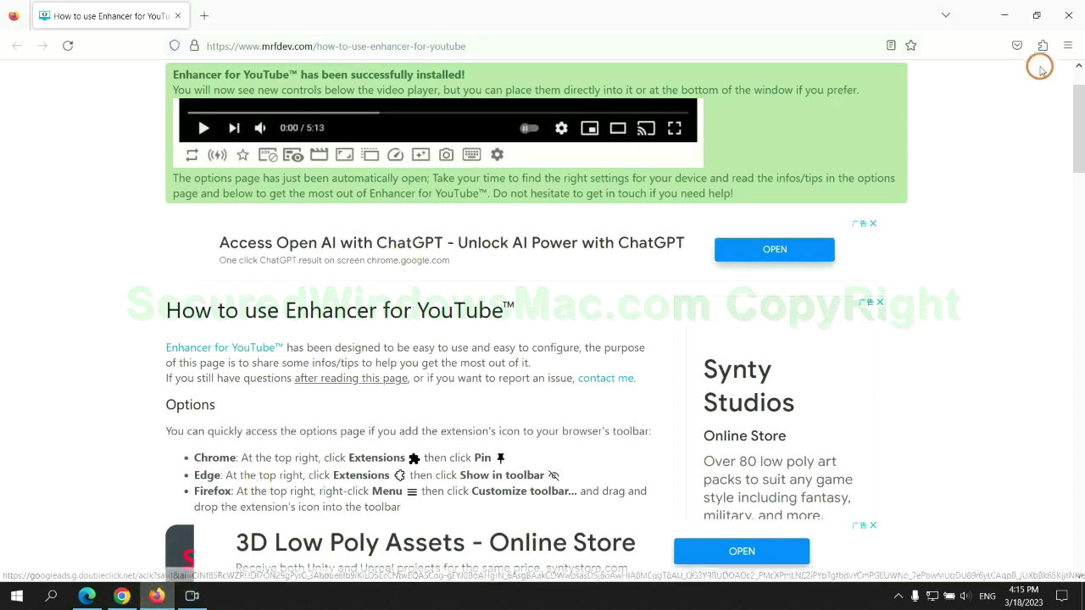
{"action": "left_click", "coordinate": [1067, 45]}
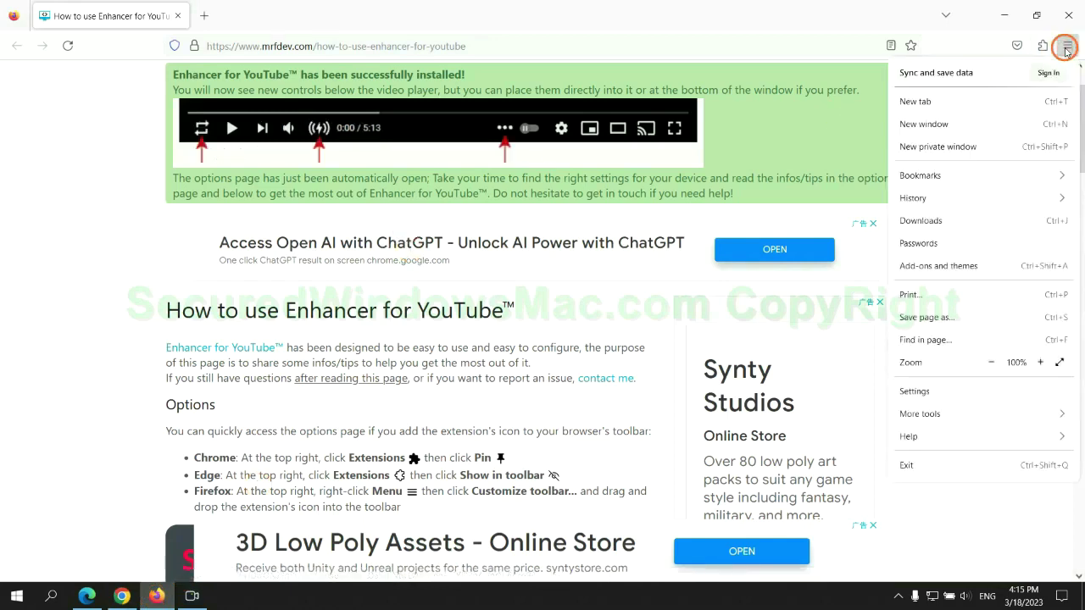
{"action": "left_click", "coordinate": [923, 435]}
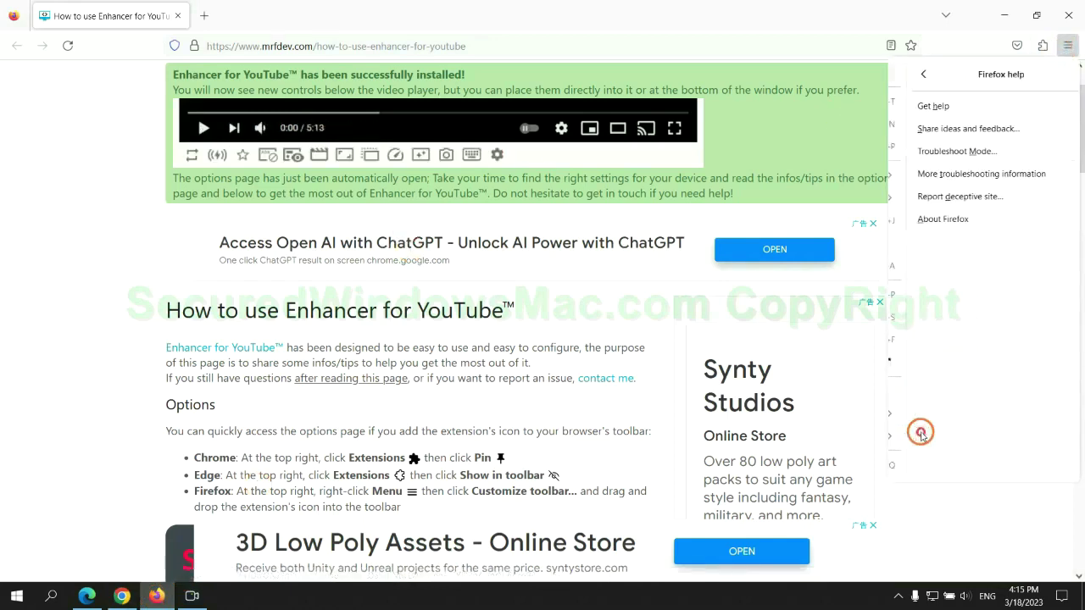
{"action": "left_click", "coordinate": [967, 172]}
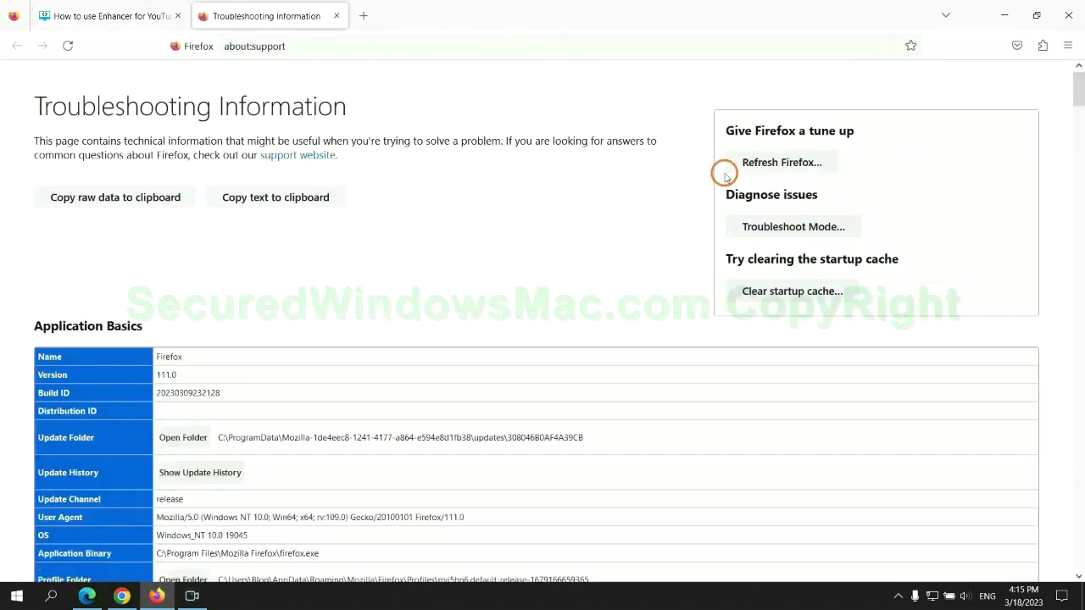
{"action": "left_click", "coordinate": [746, 167]}
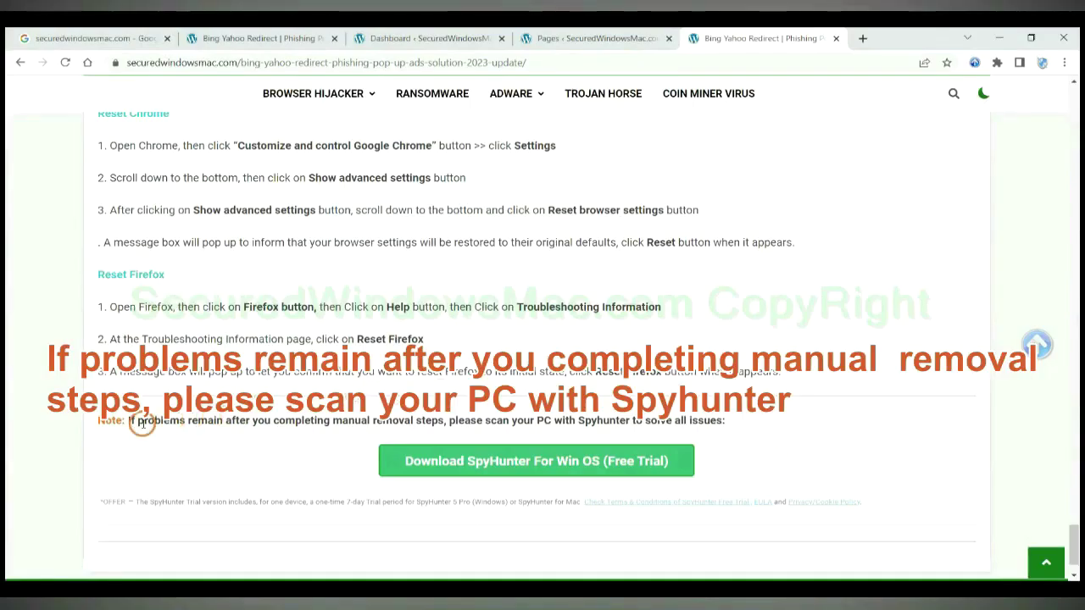
{"action": "left_click_drag", "start_coordinate": [128, 422], "coordinate": [227, 426]}
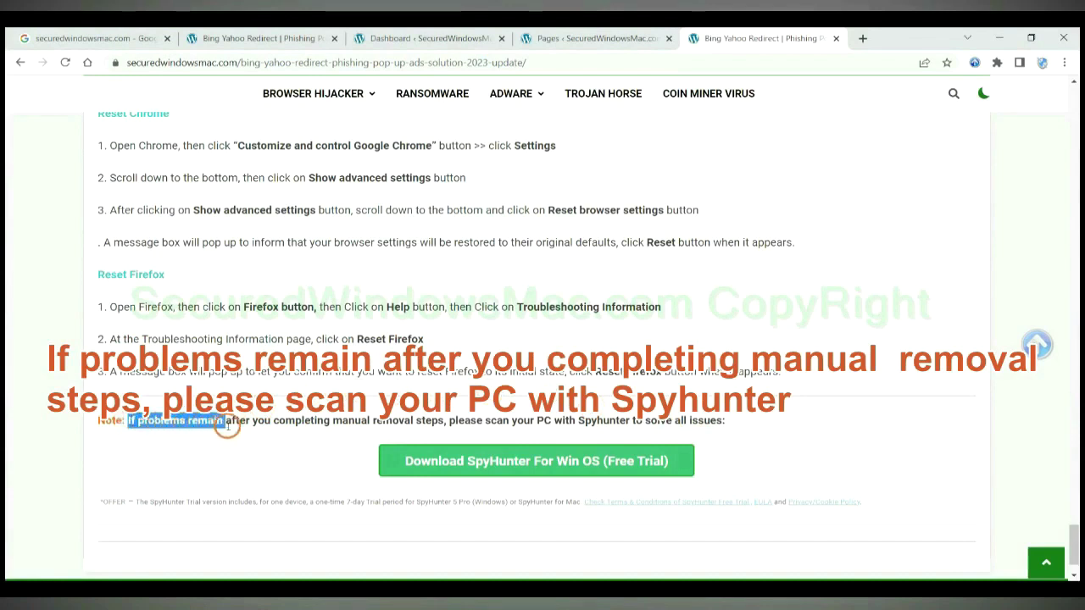